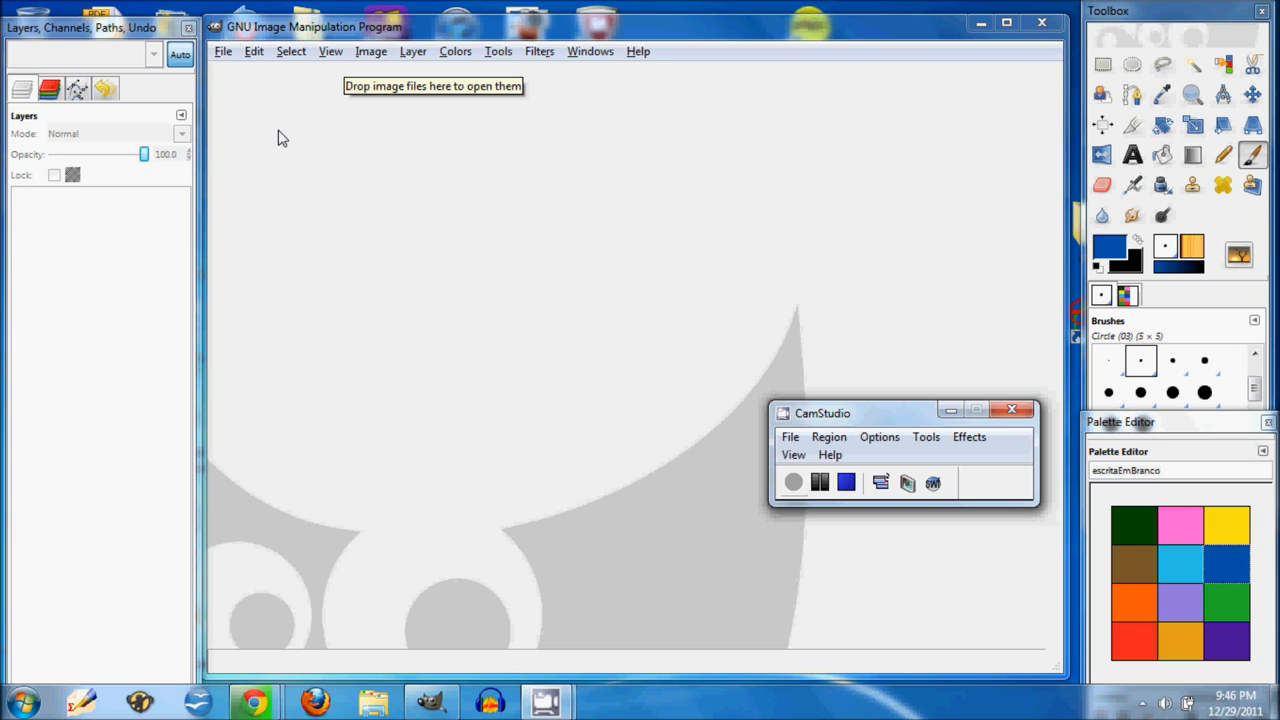
Create a new blank image of 1280 × 720 pixels
{"action": "left_click", "coordinate": [223, 52]}
{"action": "left_click", "coordinate": [238, 76]}
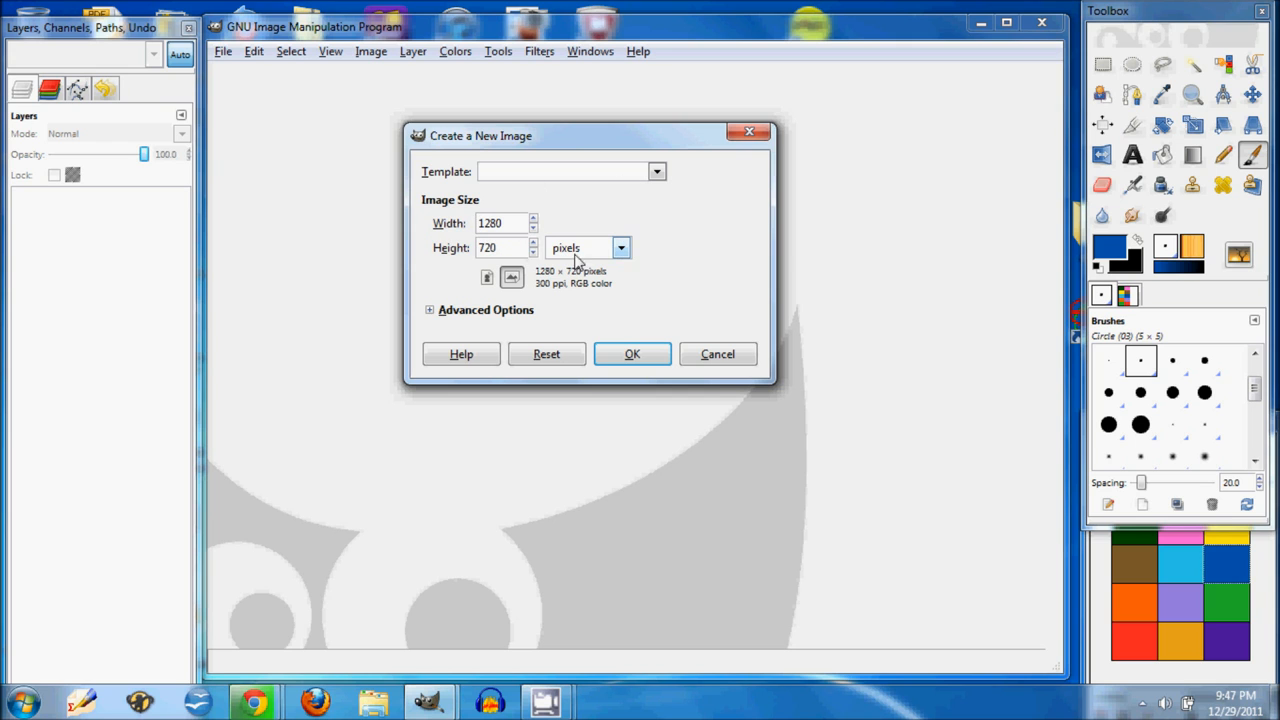
{"action": "left_click", "coordinate": [636, 354]}
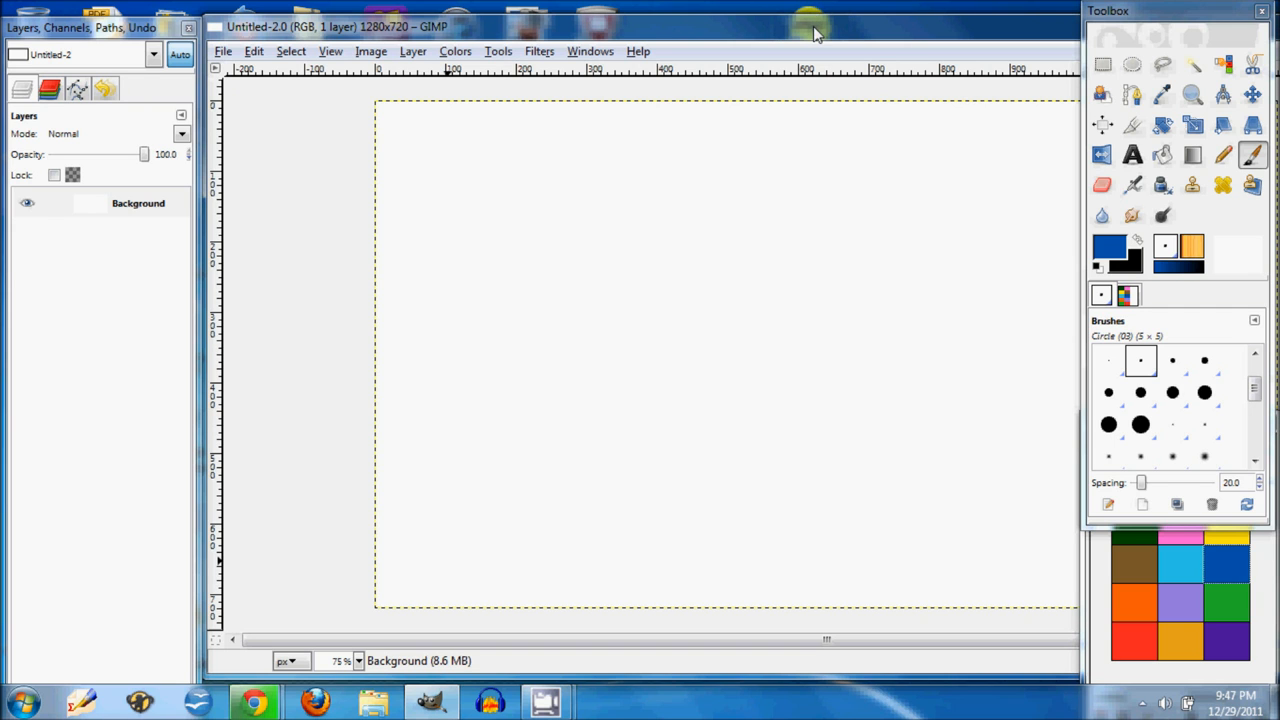
Rearrange the image window, narrow the Toolbox and shift the Palette Editor outward so the full canvas width is uncovered
{"action": "left_click_drag", "start_coordinate": [815, 38], "coordinate": [638, 46]}
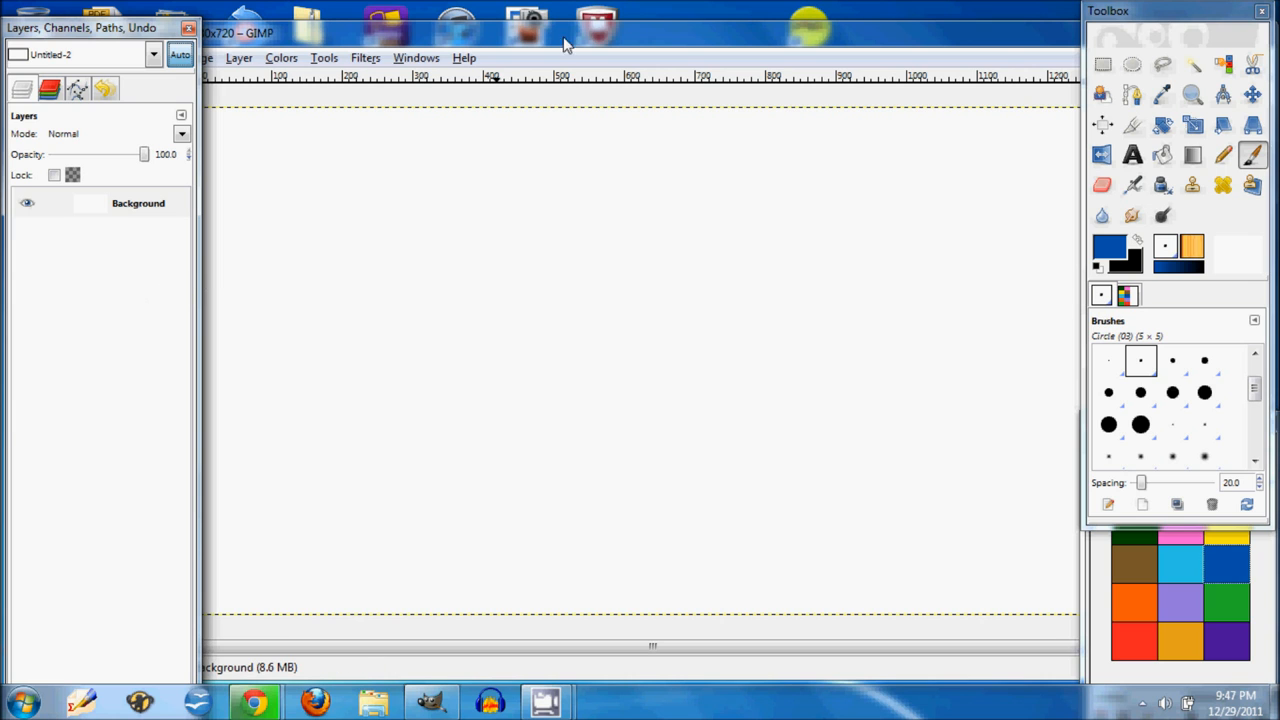
{"action": "left_click", "coordinate": [1080, 175]}
{"action": "left_click_drag", "start_coordinate": [1082, 174], "coordinate": [1110, 165]}
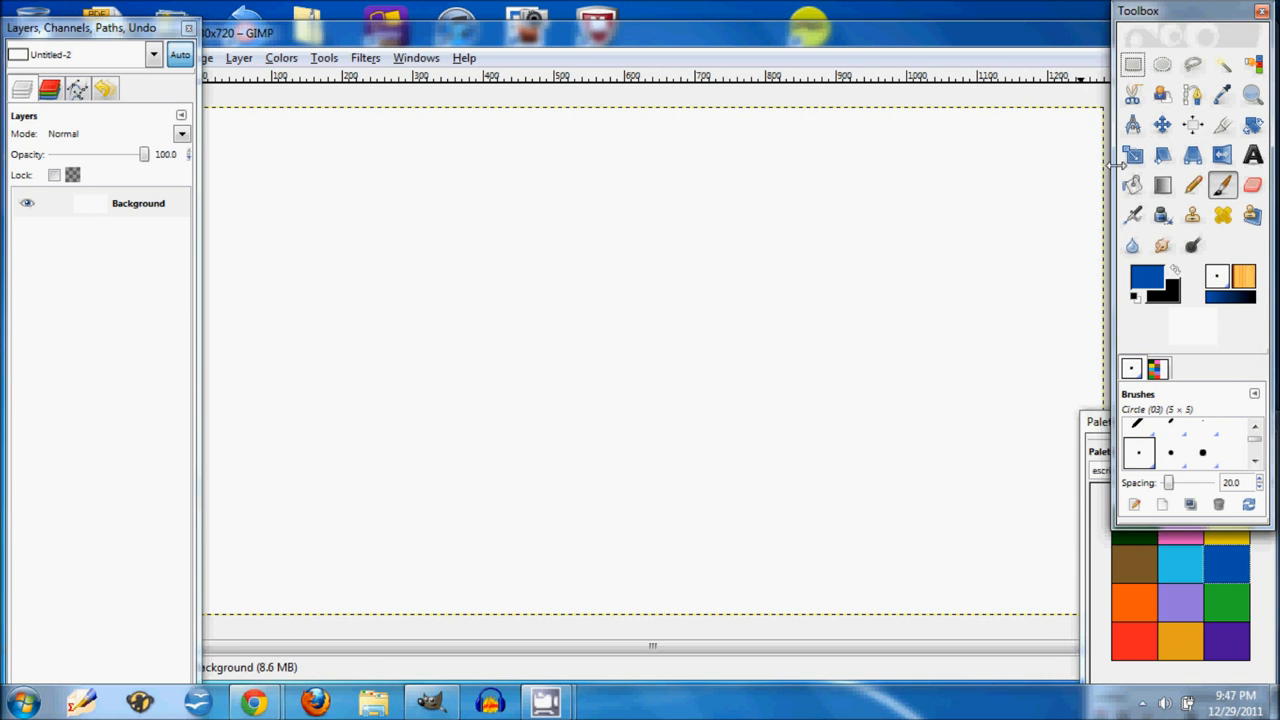
{"action": "left_click_drag", "start_coordinate": [1096, 424], "coordinate": [1135, 418]}
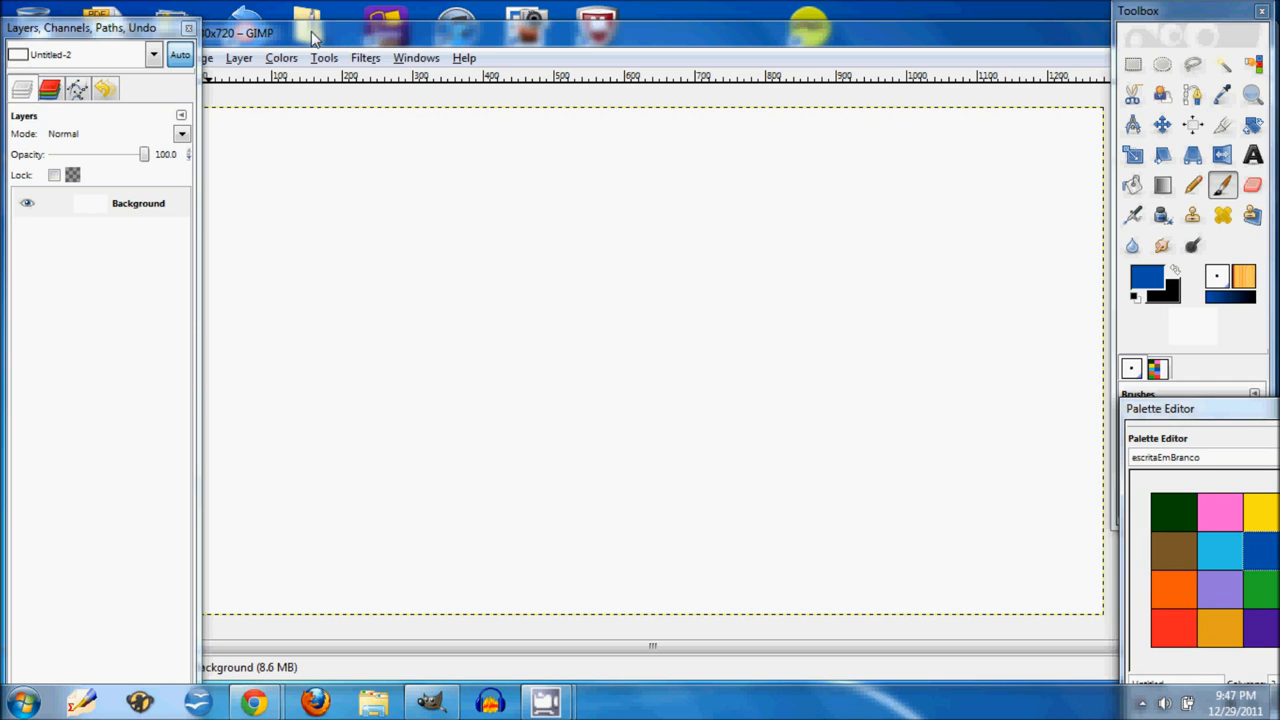
{"action": "left_click_drag", "start_coordinate": [318, 44], "coordinate": [326, 42]}
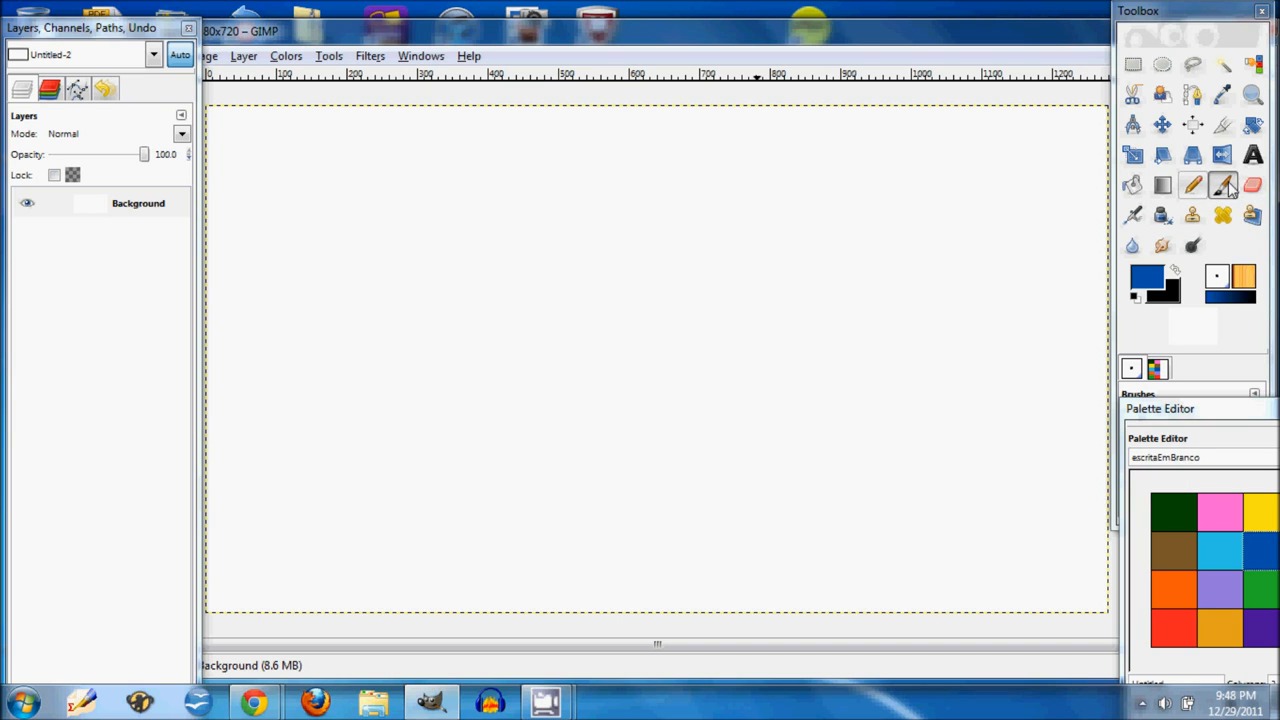
Paint two blue test curves with the Paintbrush, one with the Circle (03) brush and one with Circle (05)
{"action": "left_click", "coordinate": [1226, 187]}
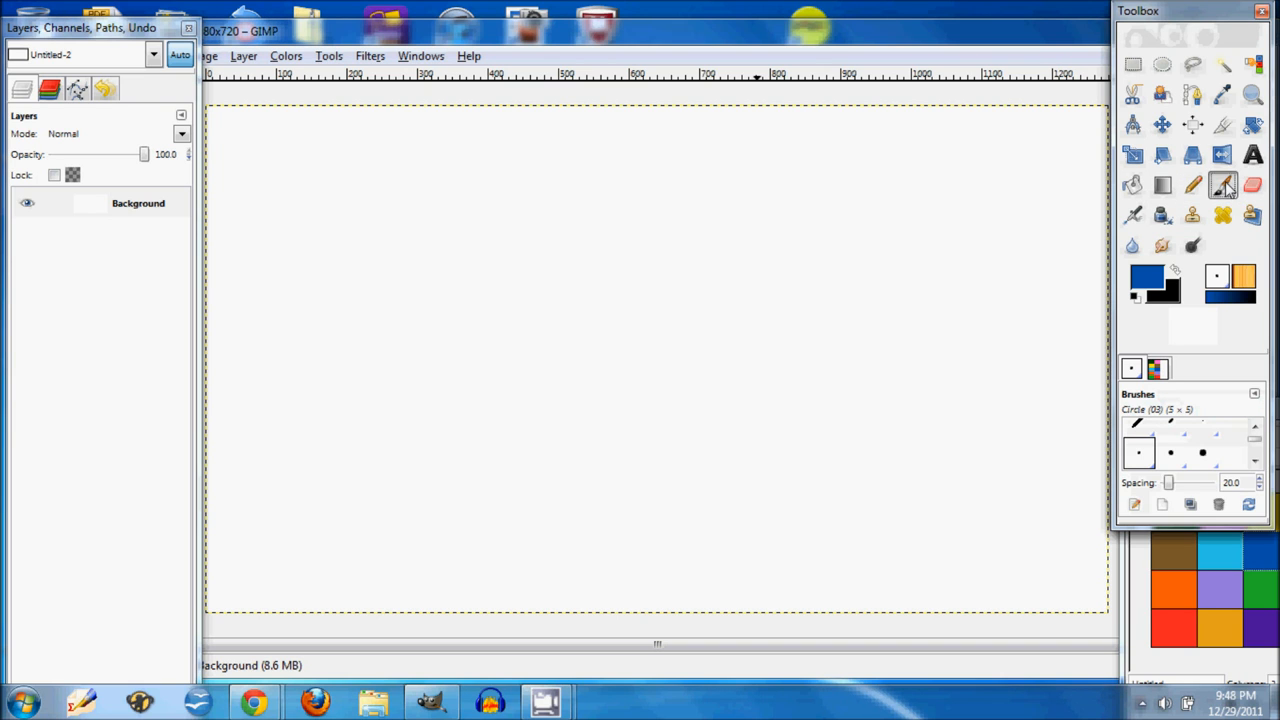
{"action": "left_click_drag", "start_coordinate": [354, 323], "coordinate": [458, 224]}
{"action": "left_click", "coordinate": [1172, 454]}
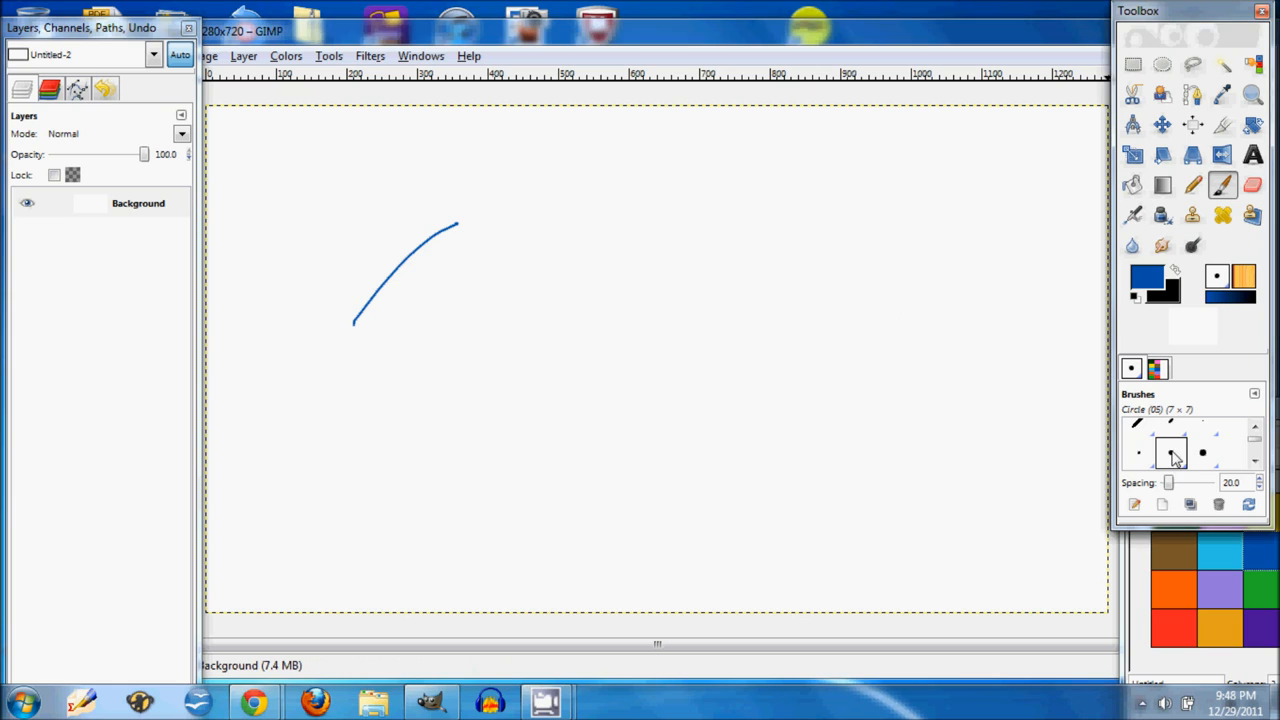
{"action": "left_click_drag", "start_coordinate": [526, 322], "coordinate": [646, 234]}
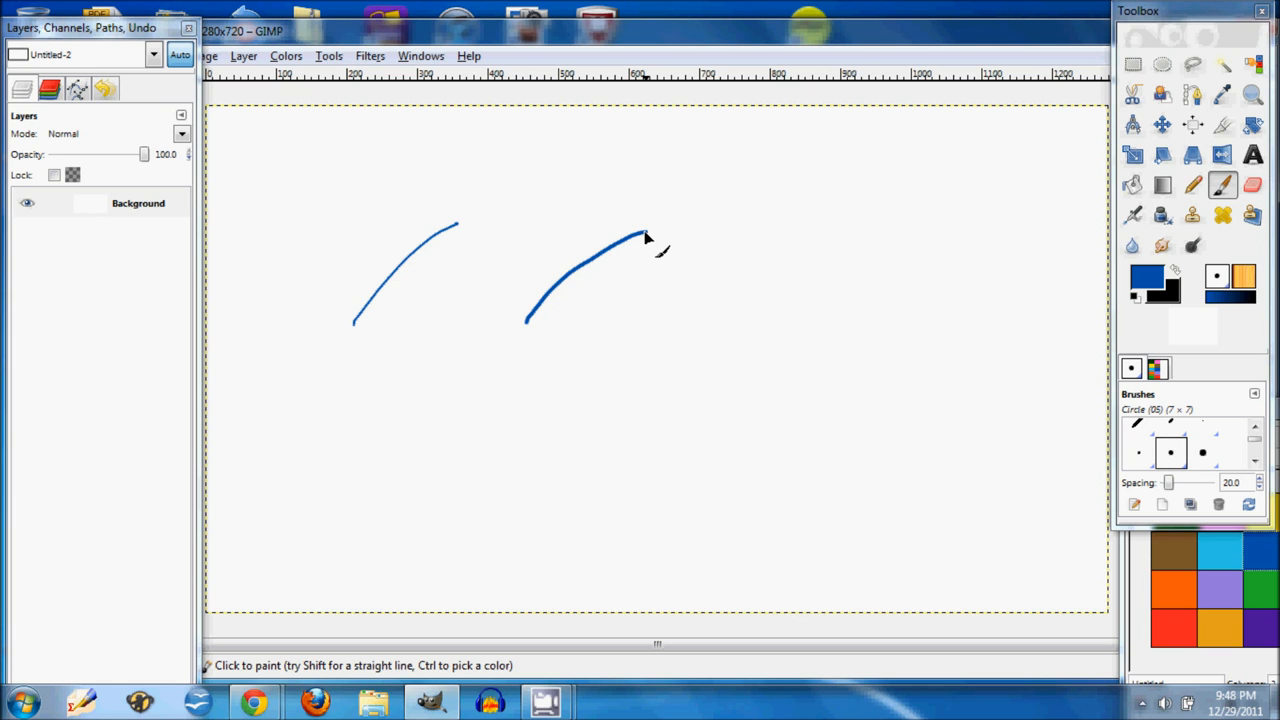
Set the Paintbrush back to Circle (03) and draw a blue freehand curve with the Pencil below the first strokes
{"action": "left_click", "coordinate": [1141, 455]}
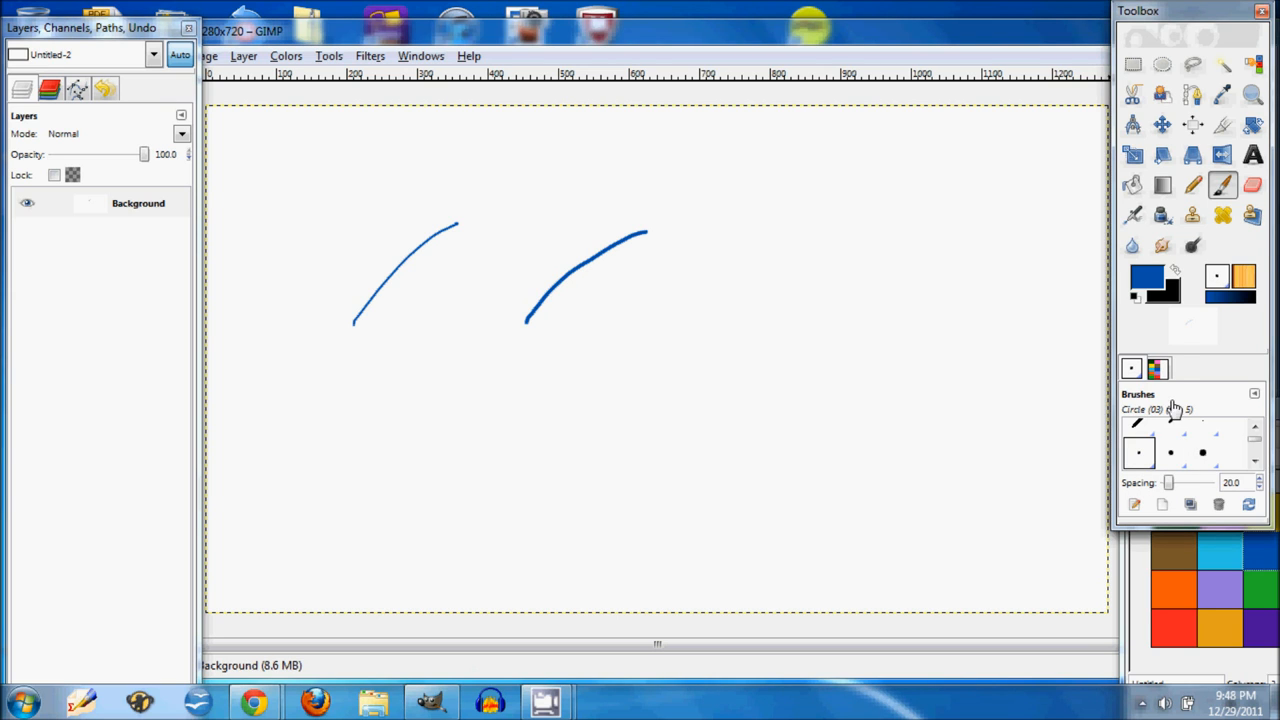
{"action": "left_click", "coordinate": [1197, 188]}
{"action": "mouse_move", "coordinate": [385, 406]}
{"action": "left_mouse_down"}
{"action": "mouse_move", "coordinate": [437, 376]}
{"action": "mouse_move", "coordinate": [525, 372]}
{"action": "left_mouse_up"}
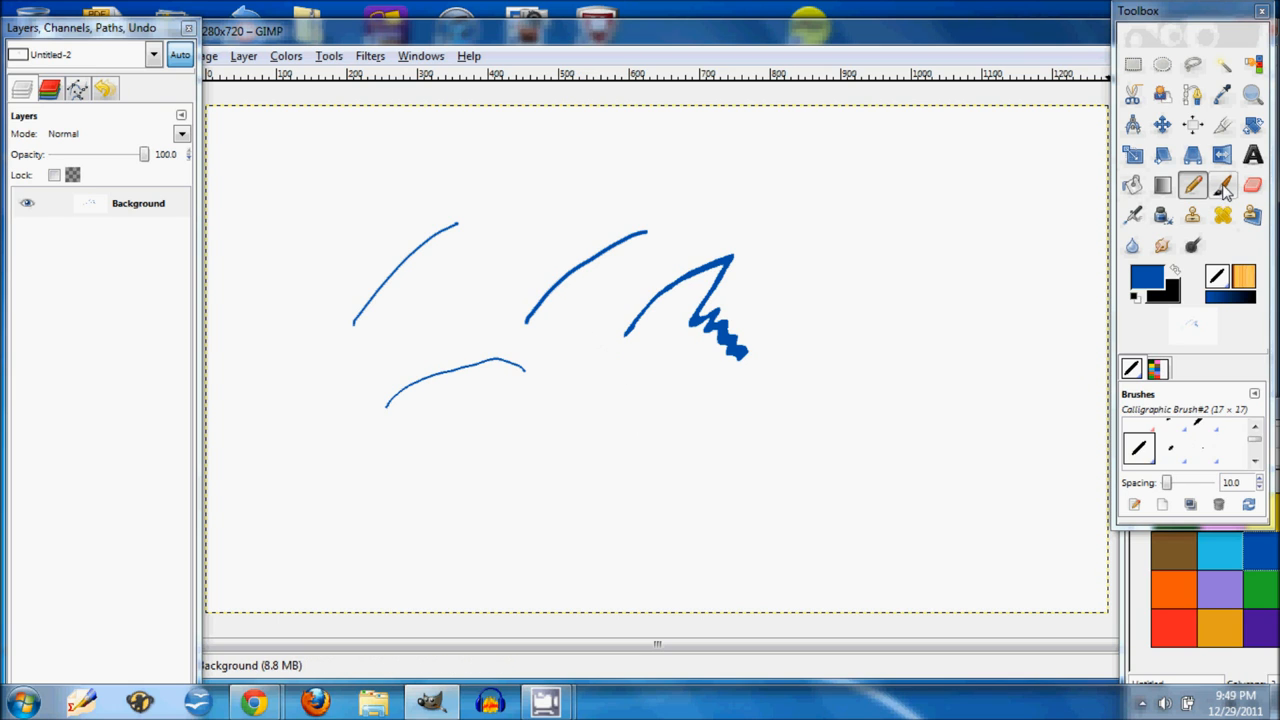
Paint a pink squiggle and a dark blue squiggle with the Paintbrush below the existing strokes, using colors from the escritaEmBranco palette
{"action": "left_click", "coordinate": [1223, 187]}
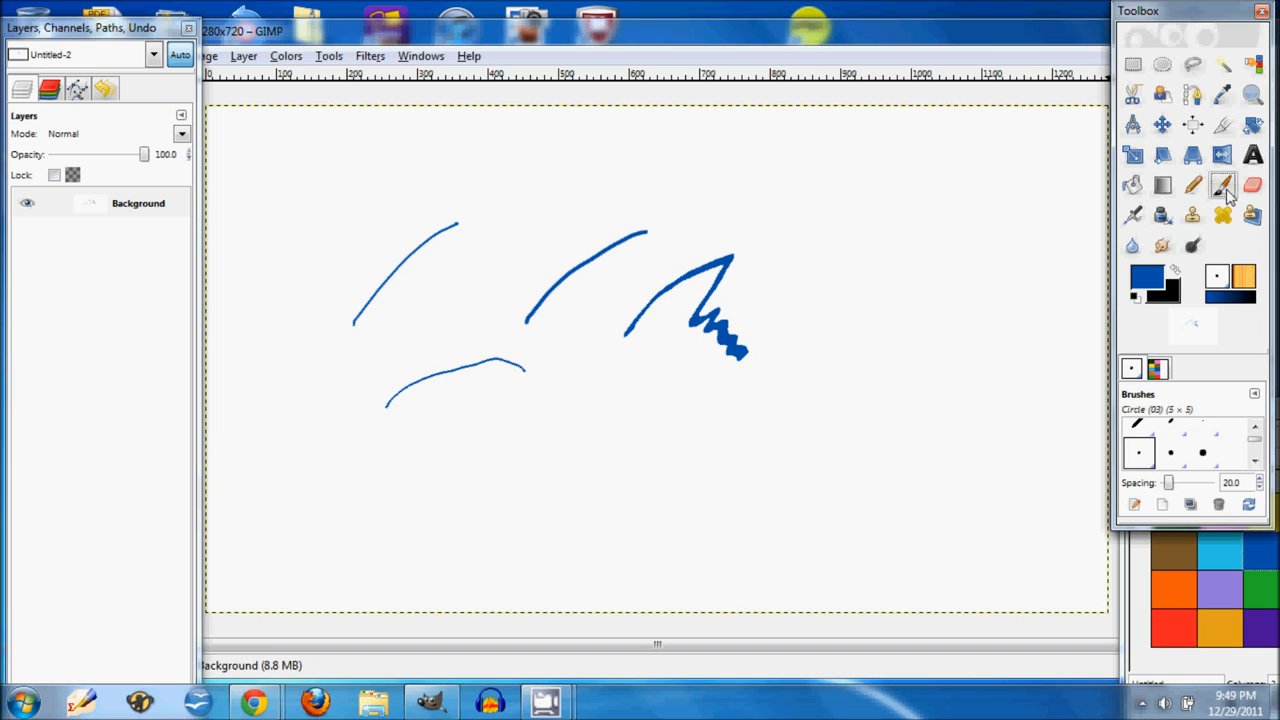
{"action": "left_click", "coordinate": [1140, 571]}
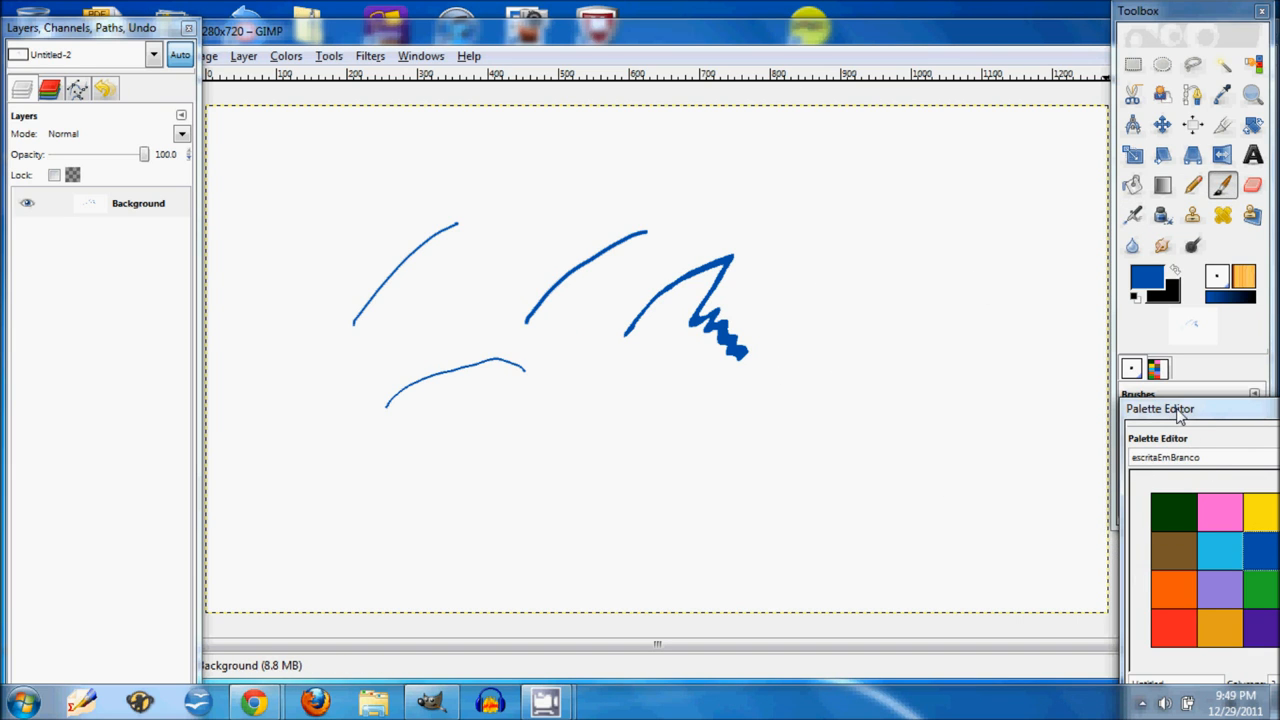
{"action": "left_click_drag", "start_coordinate": [1175, 413], "coordinate": [1178, 411]}
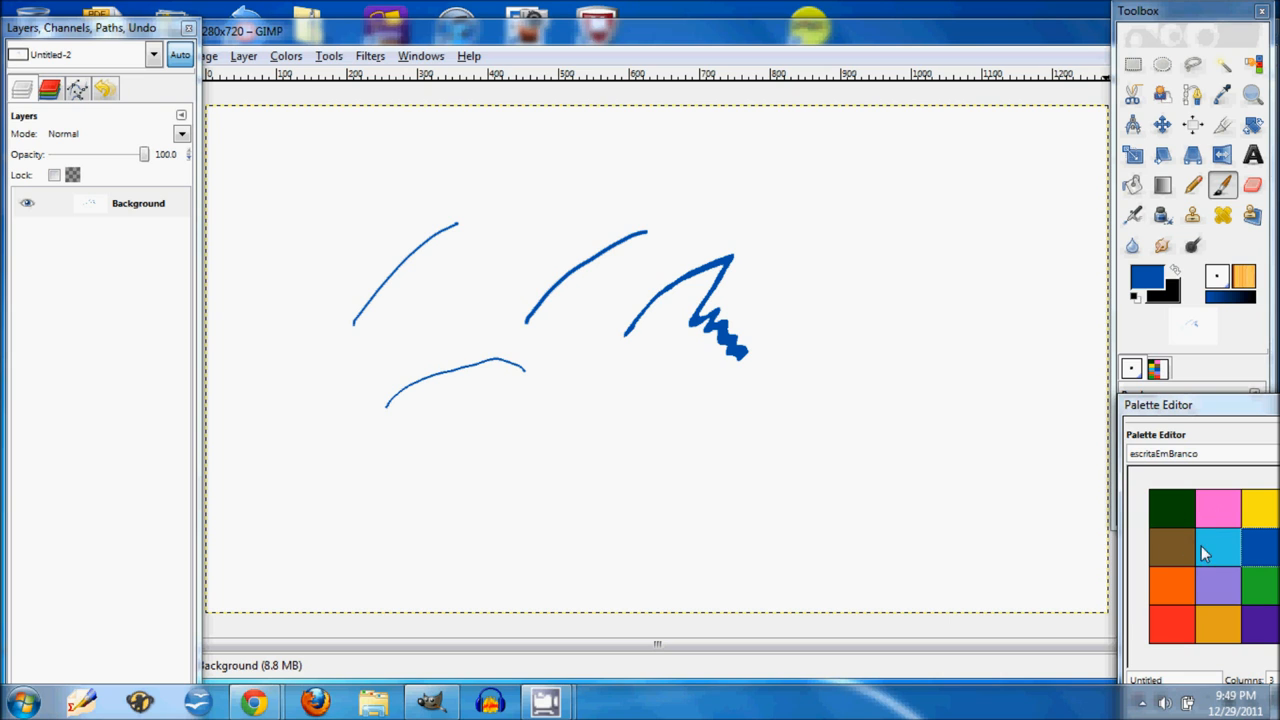
{"action": "left_click", "coordinate": [1224, 516]}
{"action": "mouse_move", "coordinate": [607, 390]}
{"action": "left_mouse_down"}
{"action": "mouse_move", "coordinate": [648, 375]}
{"action": "mouse_move", "coordinate": [694, 386]}
{"action": "left_mouse_up"}
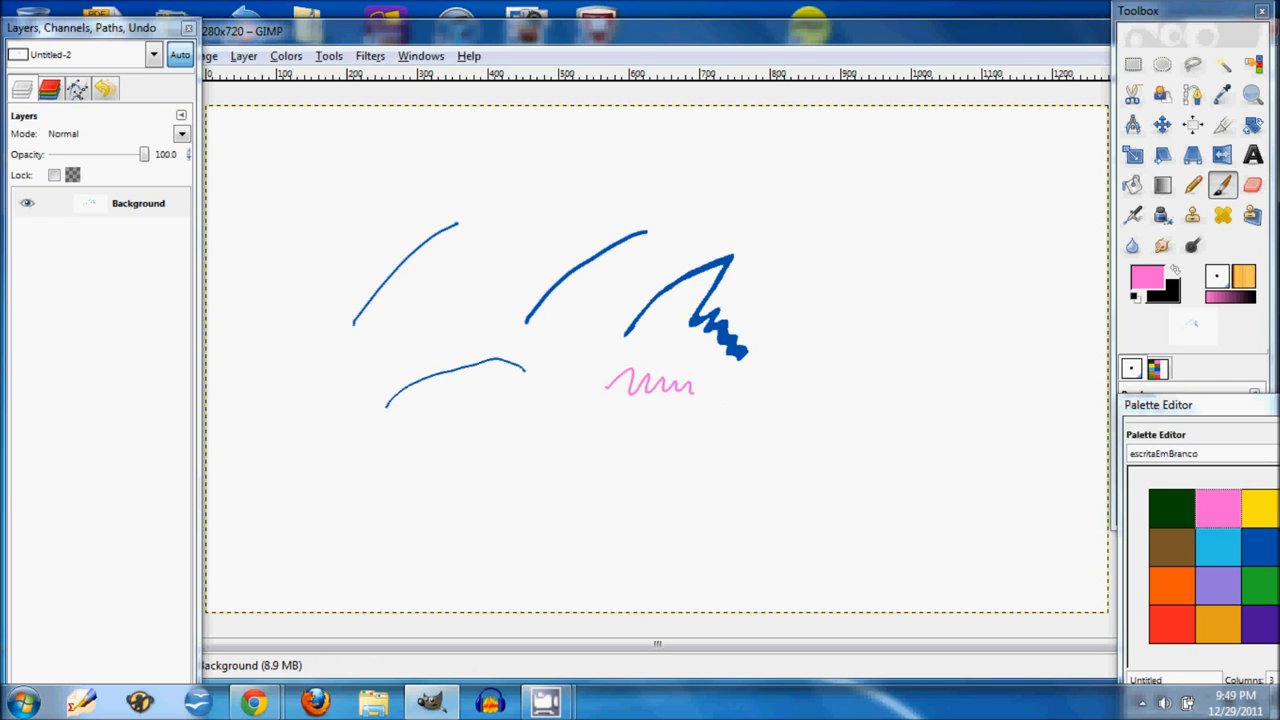
{"action": "left_click", "coordinate": [1272, 562]}
{"action": "mouse_move", "coordinate": [762, 415]}
{"action": "left_mouse_down"}
{"action": "mouse_move", "coordinate": [823, 406]}
{"action": "mouse_move", "coordinate": [812, 400]}
{"action": "left_mouse_up"}
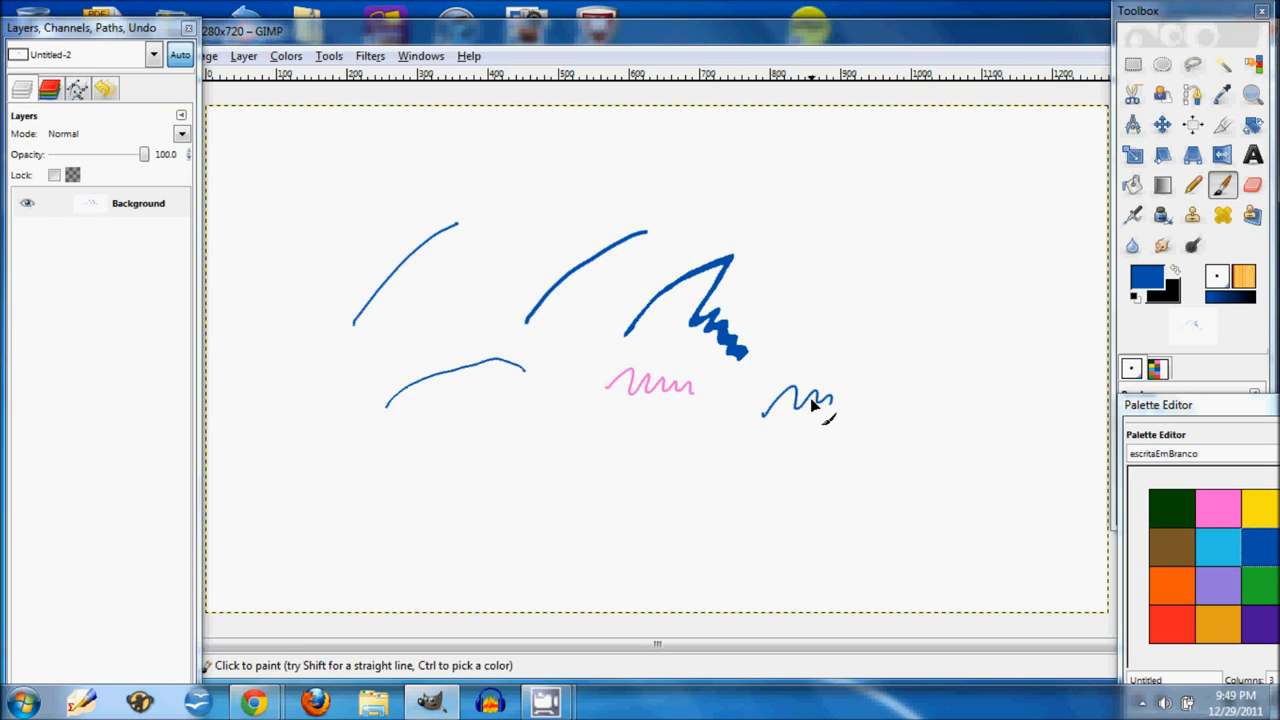
Try the Eraser on the first stroke, set the background color to white (ffffff), and erase all the test strokes
{"action": "left_click", "coordinate": [1252, 185]}
{"action": "mouse_move", "coordinate": [467, 207]}
{"action": "left_mouse_down"}
{"action": "mouse_move", "coordinate": [421, 246]}
{"action": "mouse_move", "coordinate": [385, 318]}
{"action": "mouse_move", "coordinate": [358, 322]}
{"action": "left_mouse_up"}
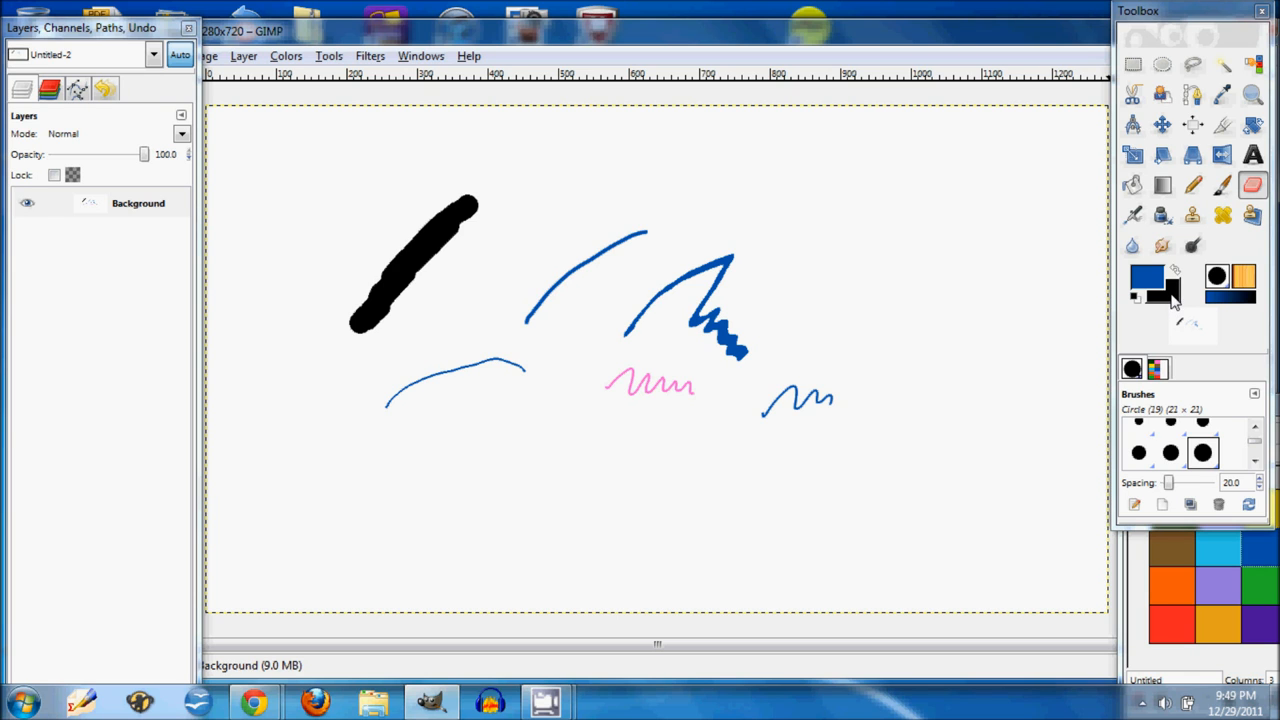
{"action": "left_click", "coordinate": [1175, 300]}
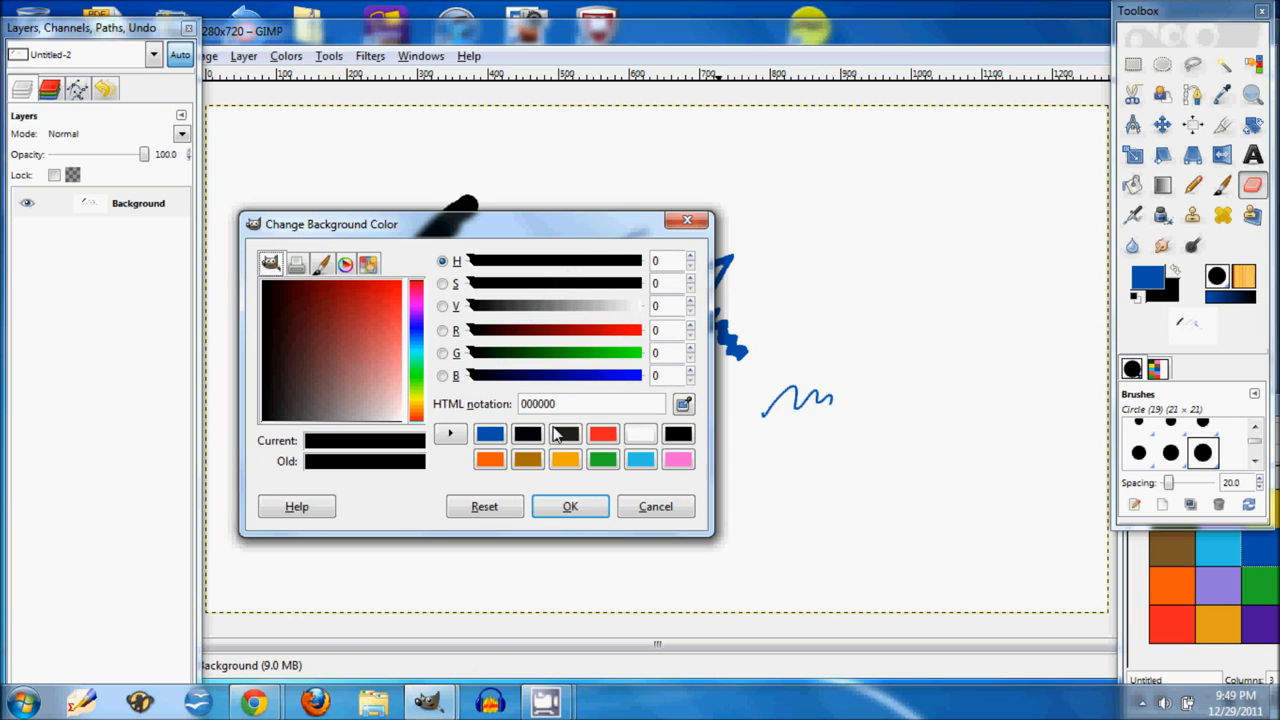
{"action": "left_click", "coordinate": [641, 433]}
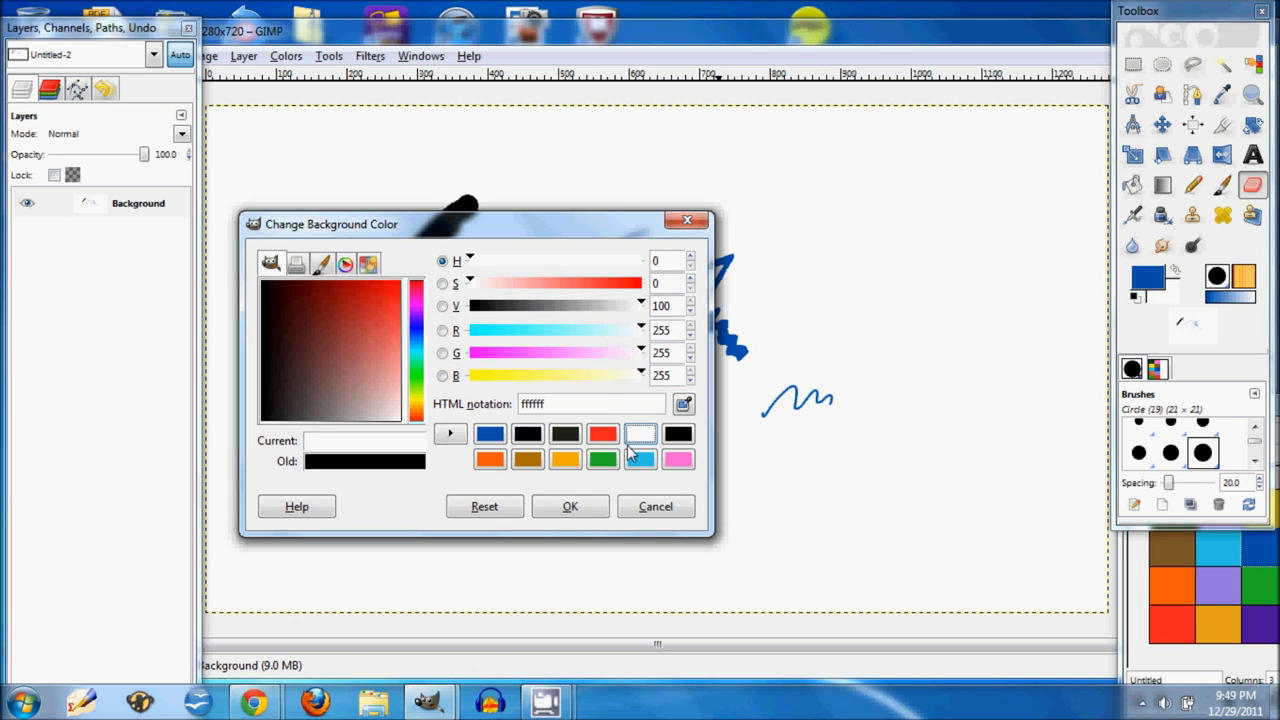
{"action": "left_click", "coordinate": [578, 504]}
{"action": "mouse_move", "coordinate": [380, 300]}
{"action": "left_mouse_down"}
{"action": "mouse_move", "coordinate": [410, 258]}
{"action": "mouse_move", "coordinate": [443, 251]}
{"action": "mouse_move", "coordinate": [449, 218]}
{"action": "mouse_move", "coordinate": [404, 266]}
{"action": "mouse_move", "coordinate": [413, 393]}
{"action": "mouse_move", "coordinate": [384, 410]}
{"action": "mouse_move", "coordinate": [416, 374]}
{"action": "mouse_move", "coordinate": [521, 355]}
{"action": "mouse_move", "coordinate": [504, 359]}
{"action": "mouse_move", "coordinate": [528, 373]}
{"action": "mouse_move", "coordinate": [513, 327]}
{"action": "mouse_move", "coordinate": [581, 258]}
{"action": "mouse_move", "coordinate": [623, 224]}
{"action": "mouse_move", "coordinate": [634, 241]}
{"action": "mouse_move", "coordinate": [689, 226]}
{"action": "mouse_move", "coordinate": [658, 289]}
{"action": "mouse_move", "coordinate": [616, 331]}
{"action": "mouse_move", "coordinate": [749, 248]}
{"action": "mouse_move", "coordinate": [697, 342]}
{"action": "mouse_move", "coordinate": [740, 328]}
{"action": "mouse_move", "coordinate": [740, 358]}
{"action": "mouse_move", "coordinate": [789, 373]}
{"action": "mouse_move", "coordinate": [766, 405]}
{"action": "mouse_move", "coordinate": [822, 373]}
{"action": "mouse_move", "coordinate": [826, 405]}
{"action": "mouse_move", "coordinate": [807, 411]}
{"action": "mouse_move", "coordinate": [722, 380]}
{"action": "mouse_move", "coordinate": [657, 404]}
{"action": "mouse_move", "coordinate": [654, 381]}
{"action": "mouse_move", "coordinate": [603, 389]}
{"action": "left_mouse_up"}
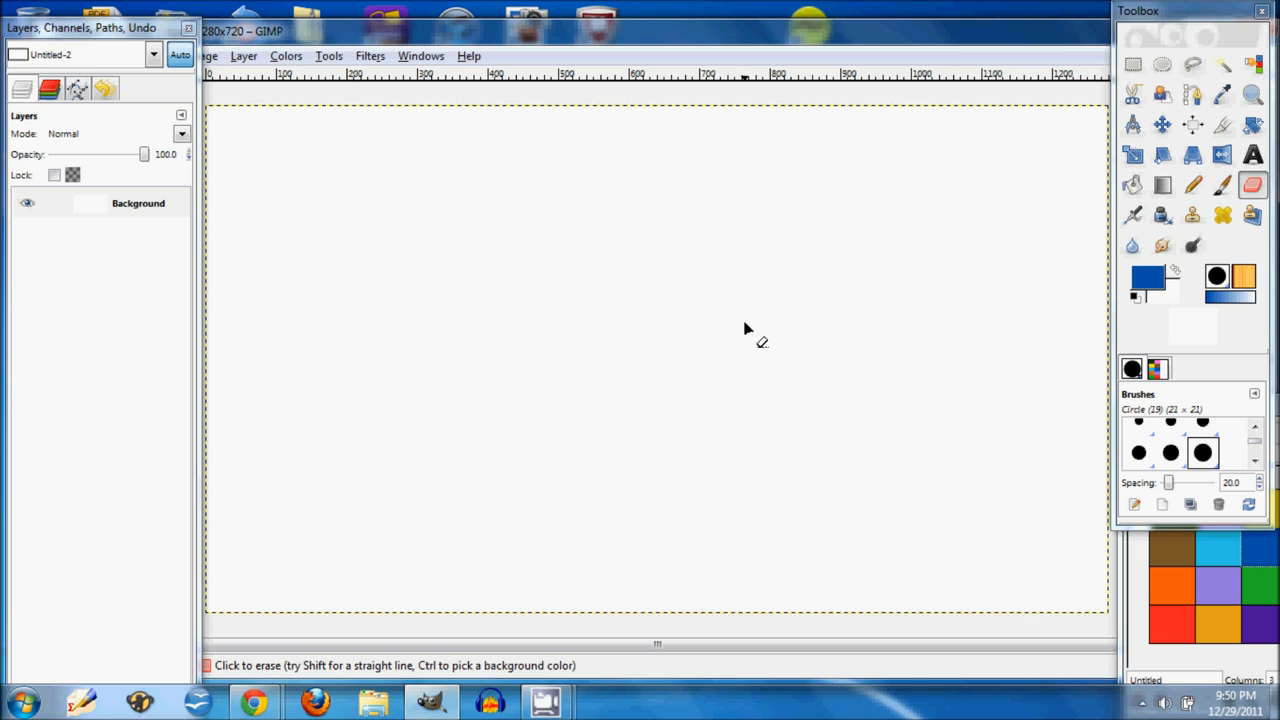
Reselect the Paintbrush, bring up CamStudio and place it below the canvas, and move the image window up slightly
{"action": "left_click", "coordinate": [1224, 188]}
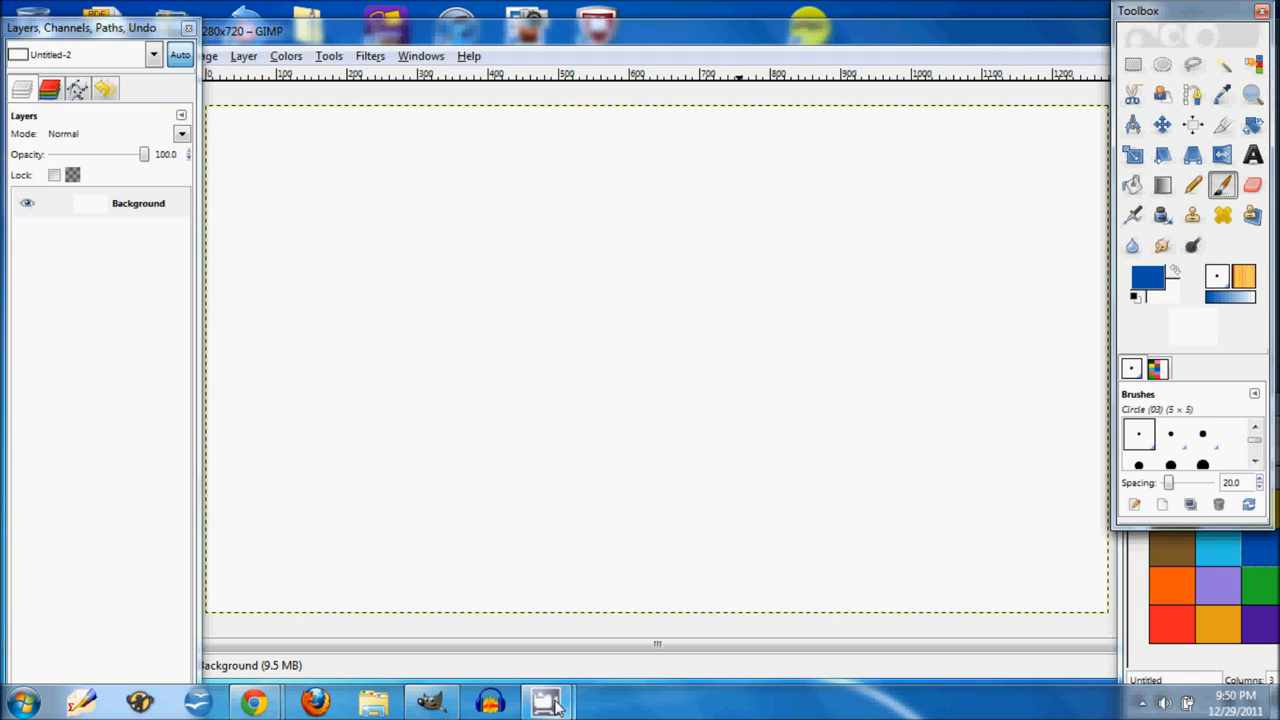
{"action": "mouse_move", "coordinate": [548, 705]}
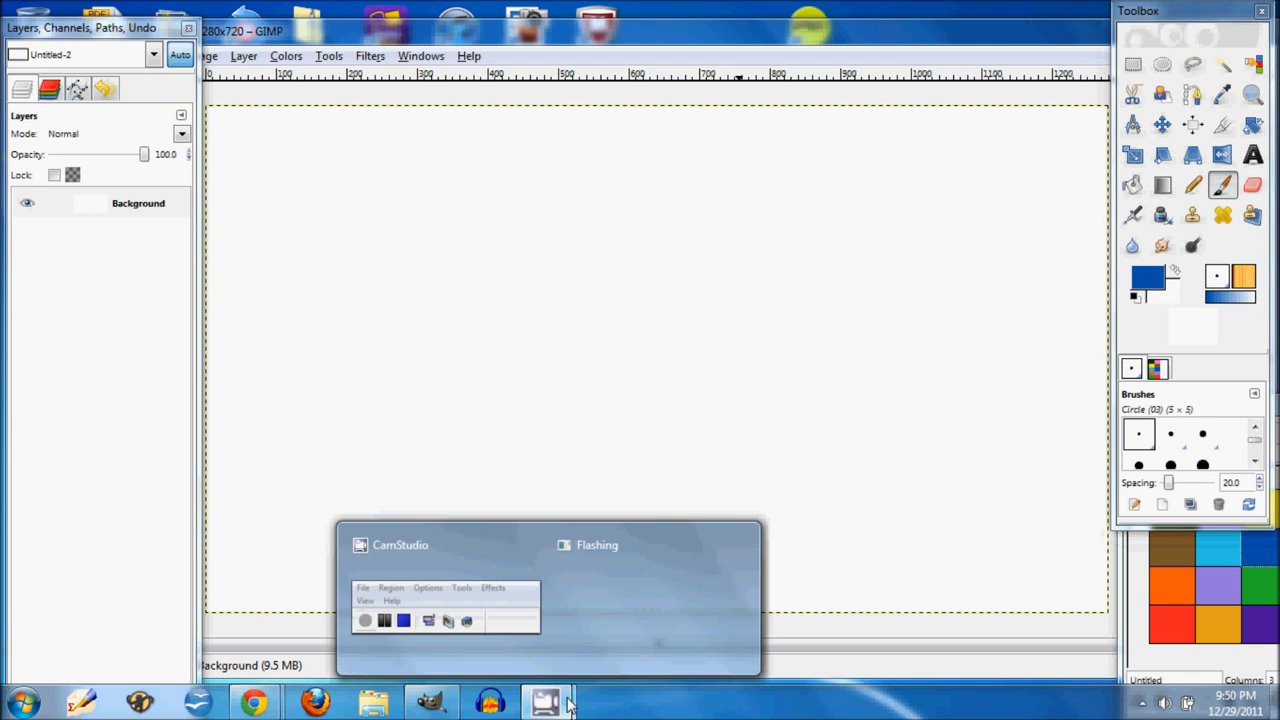
{"action": "left_click", "coordinate": [443, 557]}
{"action": "left_click_drag", "start_coordinate": [880, 420], "coordinate": [1023, 600]}
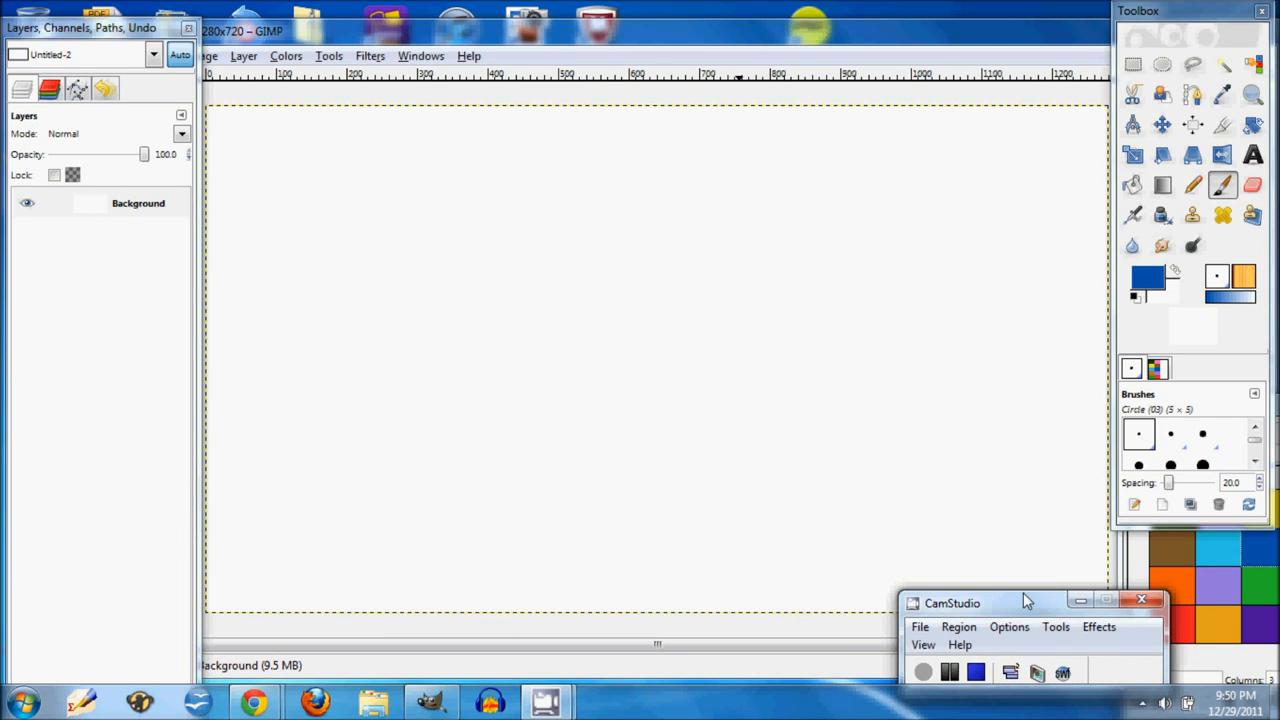
{"action": "left_click", "coordinate": [617, 31]}
{"action": "left_click_drag", "start_coordinate": [617, 37], "coordinate": [614, 18]}
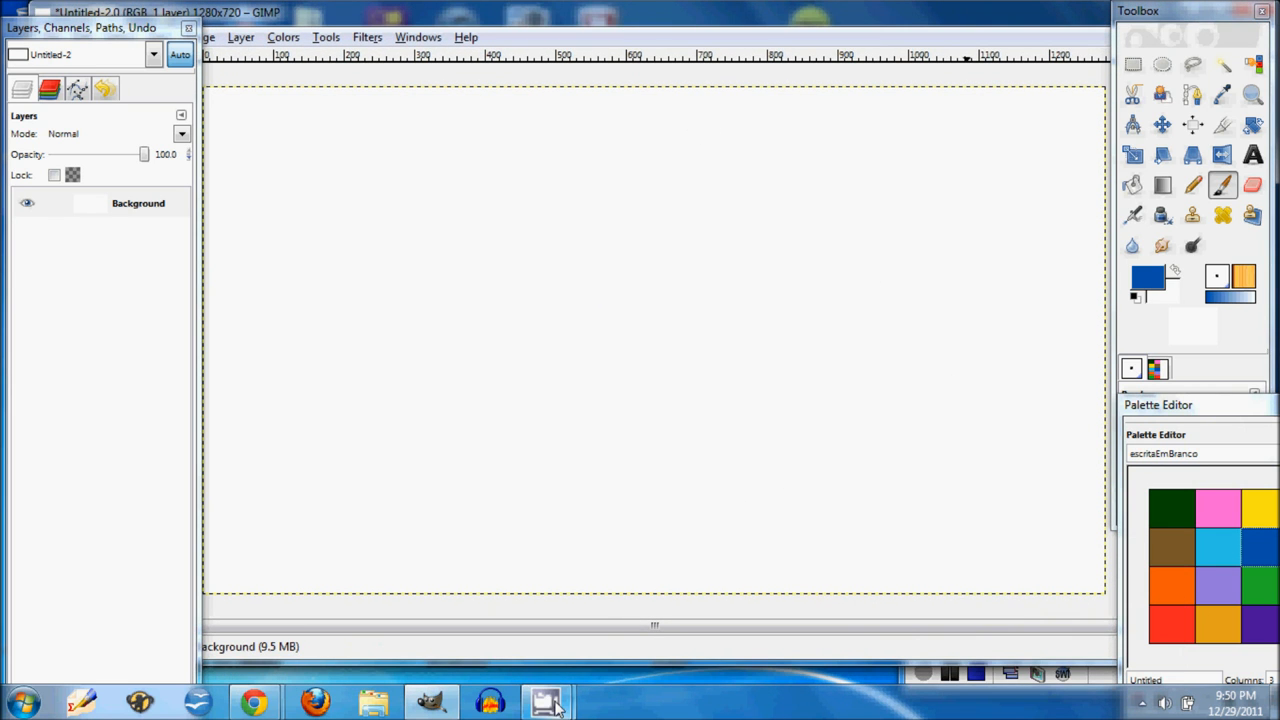
Bring the CamStudio window back to the front and reposition it just below the canvas edge
{"action": "mouse_move", "coordinate": [565, 703]}
{"action": "left_click", "coordinate": [449, 549]}
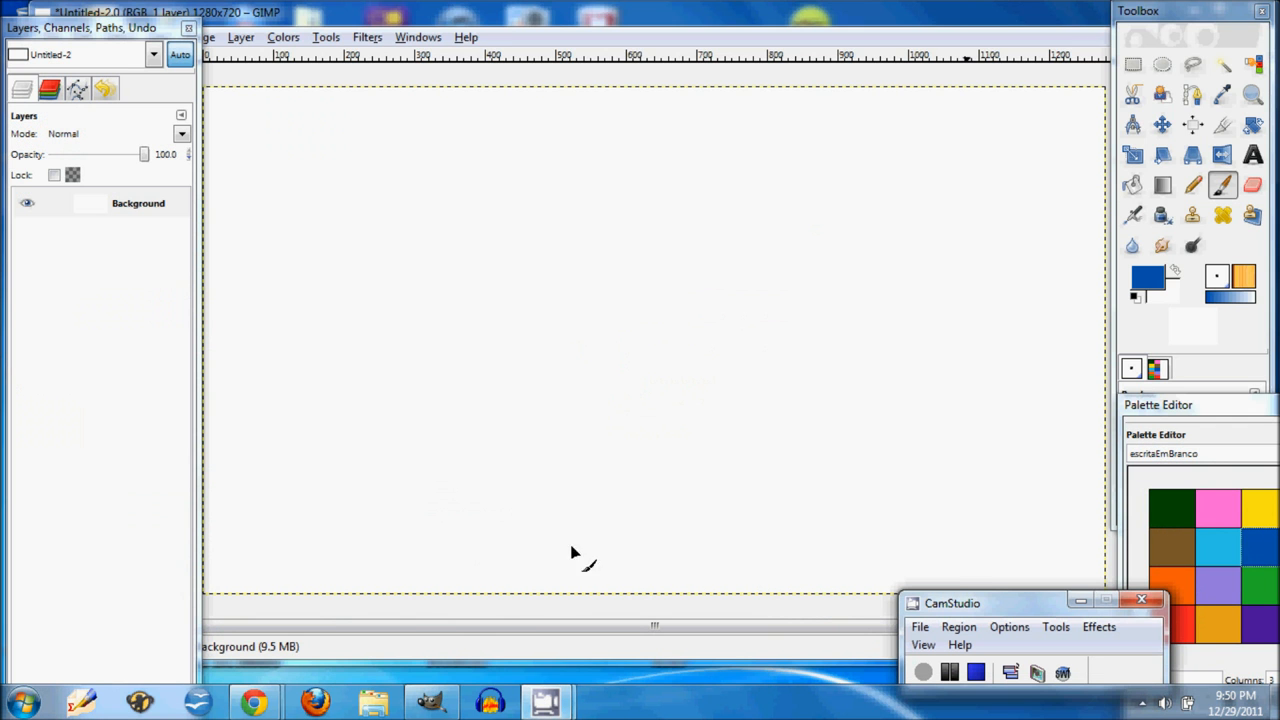
{"action": "left_click_drag", "start_coordinate": [967, 600], "coordinate": [926, 611]}
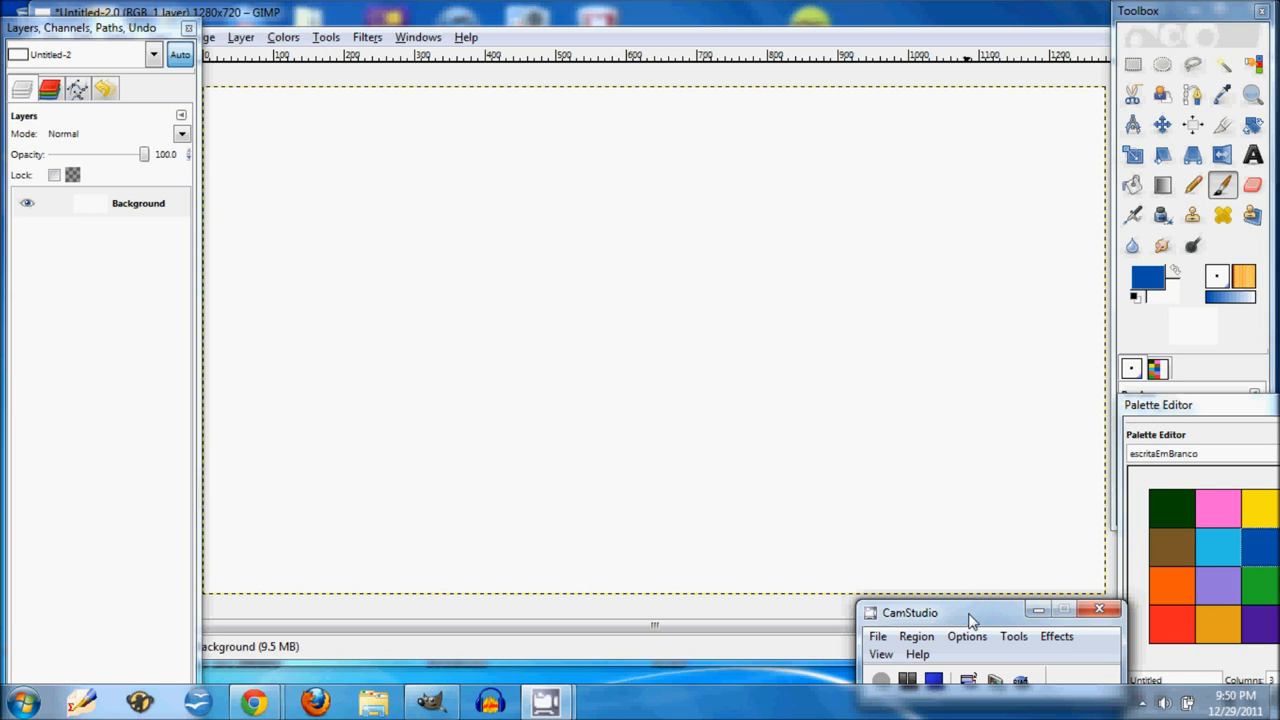
{"action": "left_click_drag", "start_coordinate": [978, 615], "coordinate": [961, 526]}
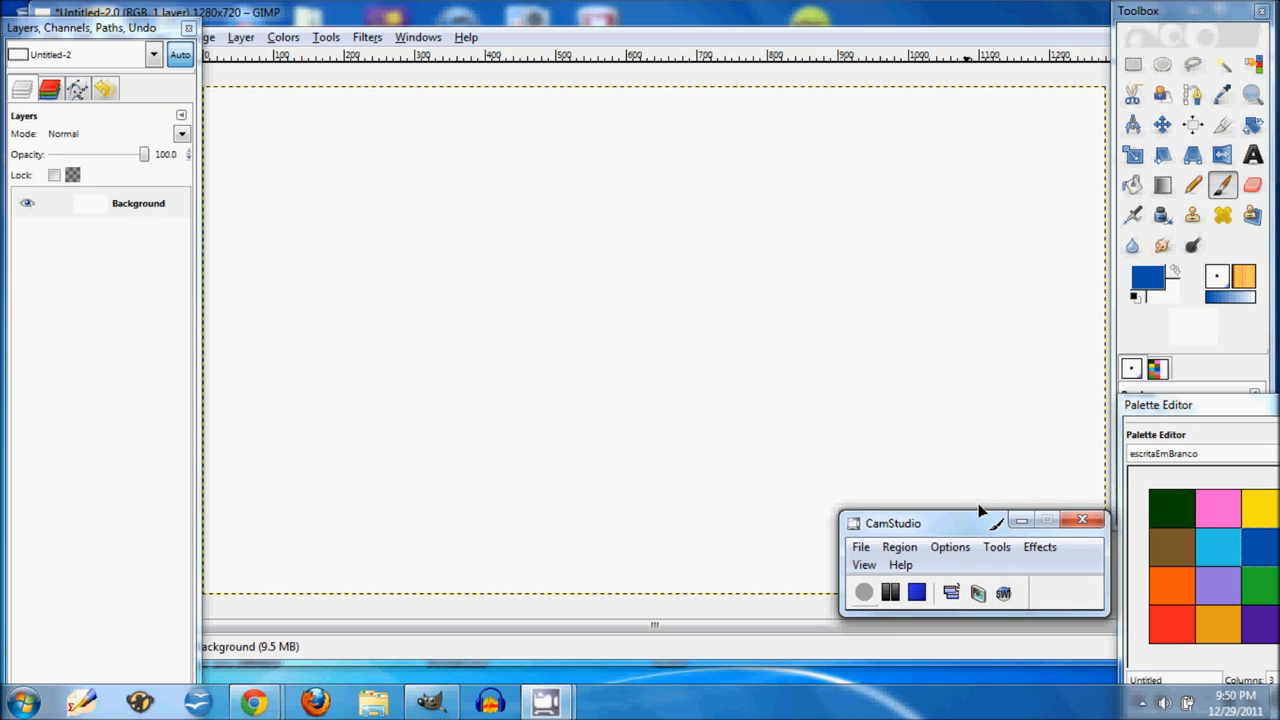
{"action": "left_click_drag", "start_coordinate": [956, 523], "coordinate": [941, 606]}
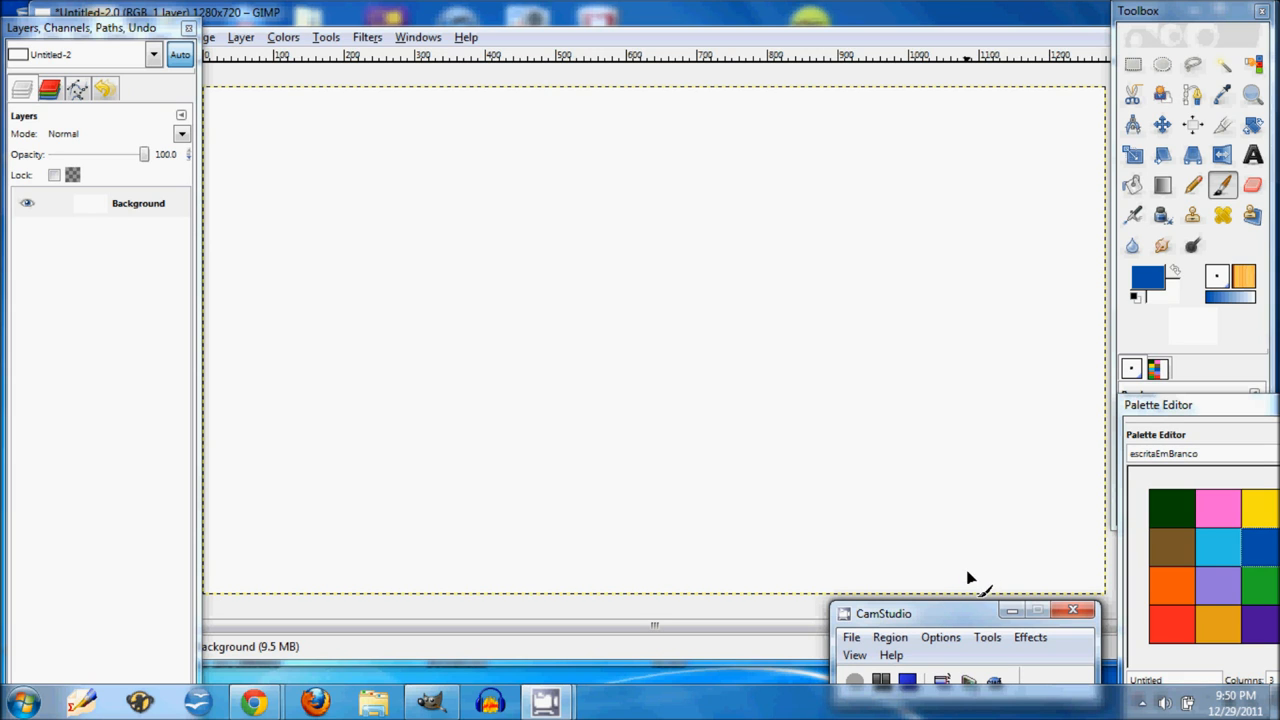
Add the blue text "Meu texto" in the upper-left area of the canvas with the Text tool, hiding the docks and moving the text editor aside
{"action": "left_click", "coordinate": [1253, 156]}
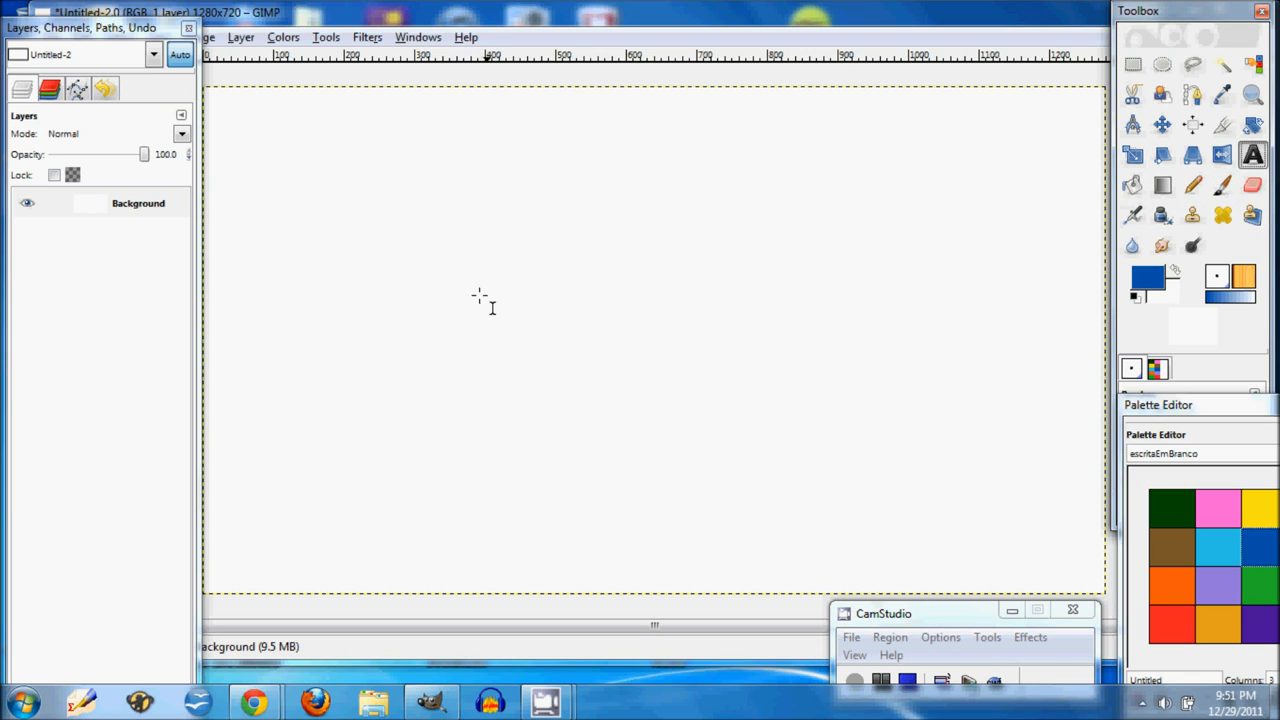
{"action": "left_click", "coordinate": [446, 248]}
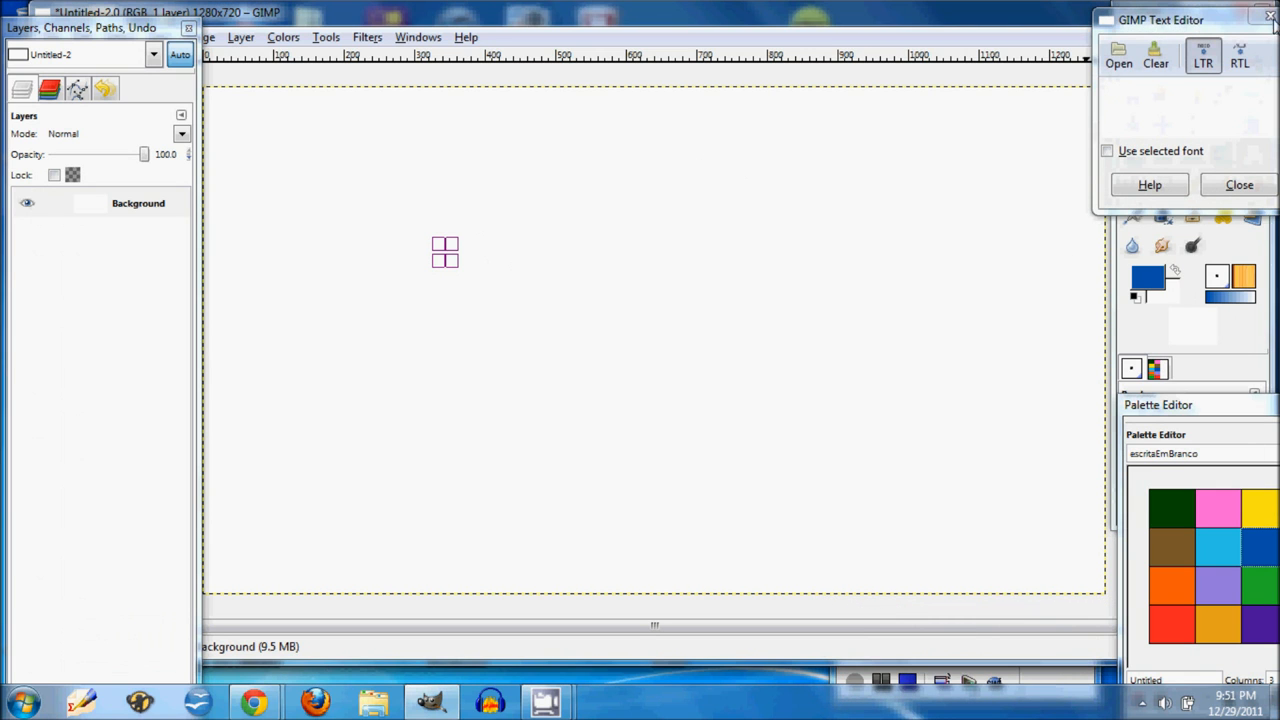
{"action": "key", "text": "Tab"}
{"action": "left_click_drag", "start_coordinate": [1204, 22], "coordinate": [844, 150]}
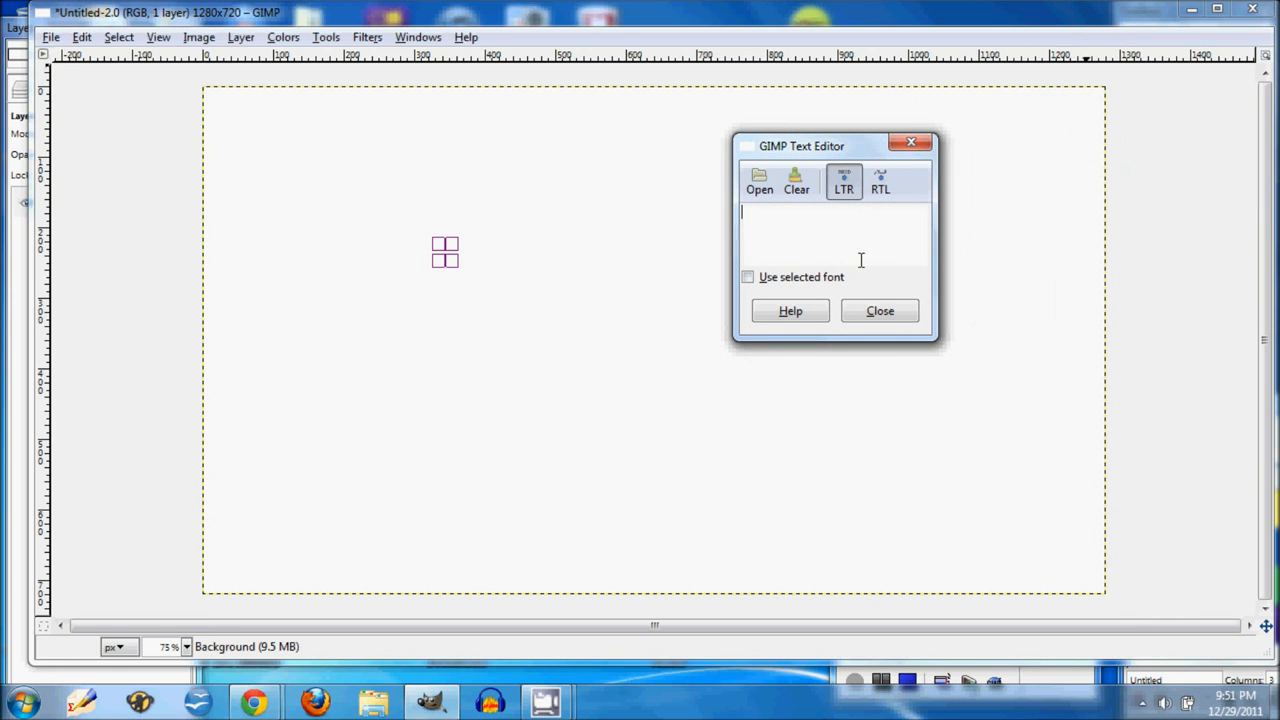
{"action": "type", "text": "M"}
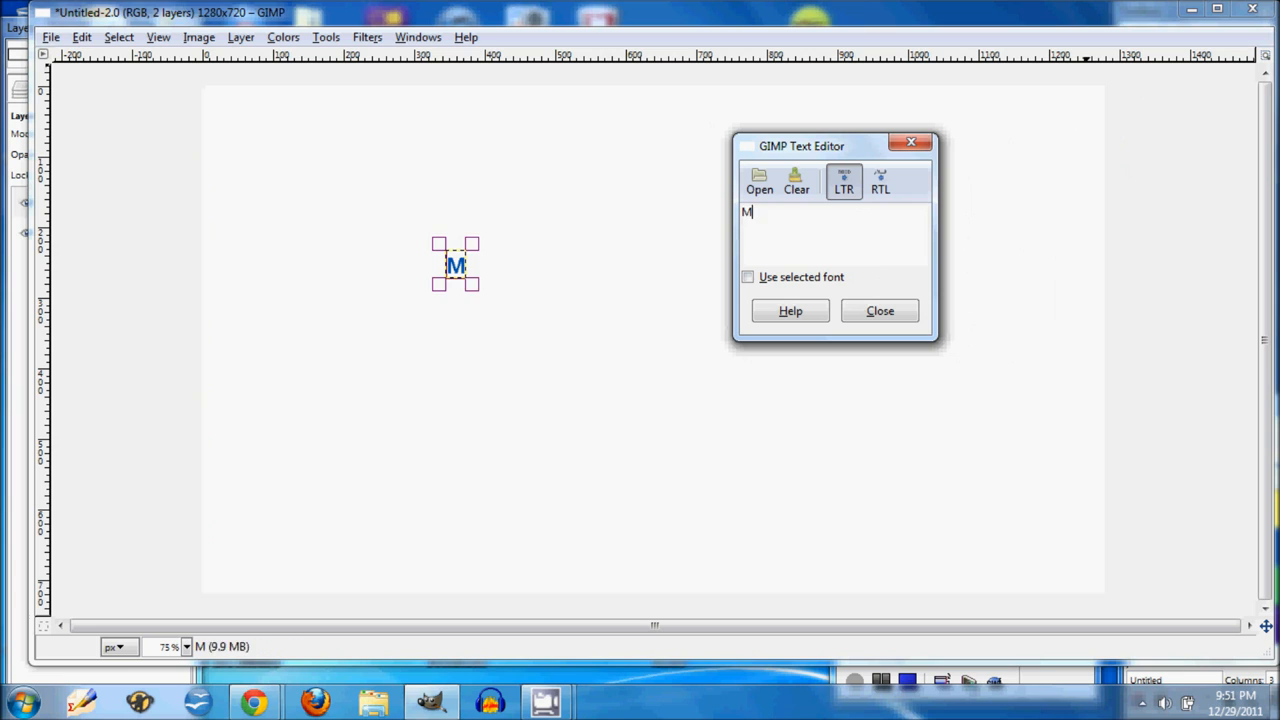
{"action": "type", "text": "eu text"}
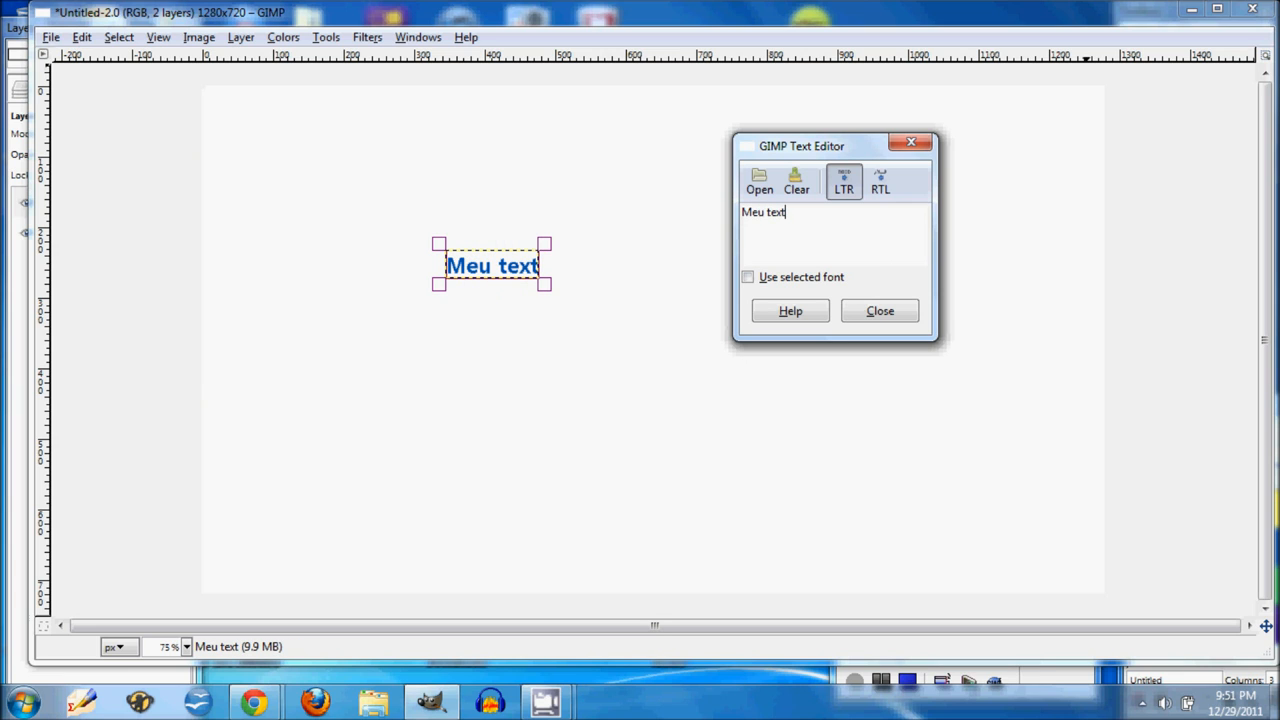
{"action": "type", "text": "p"}
{"action": "key", "text": "BackSpace"}
{"action": "type", "text": "o"}
{"action": "left_click", "coordinate": [880, 312]}
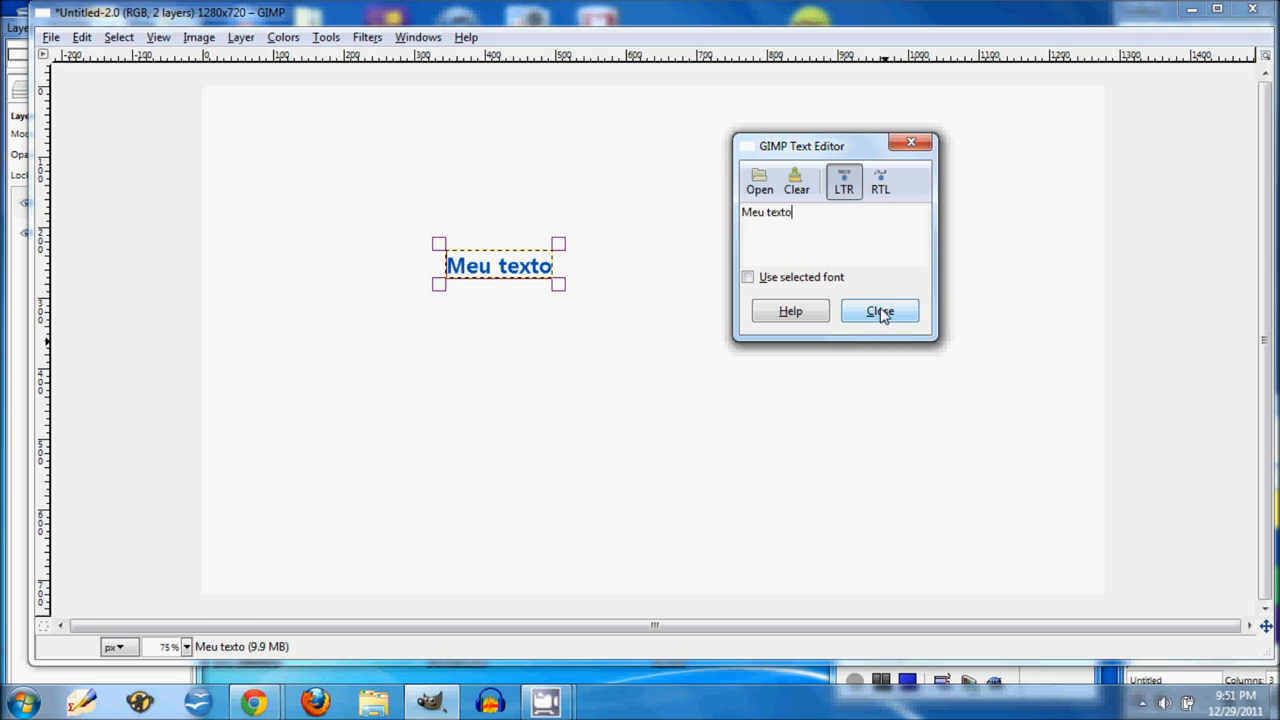
{"action": "left_click", "coordinate": [500, 265]}
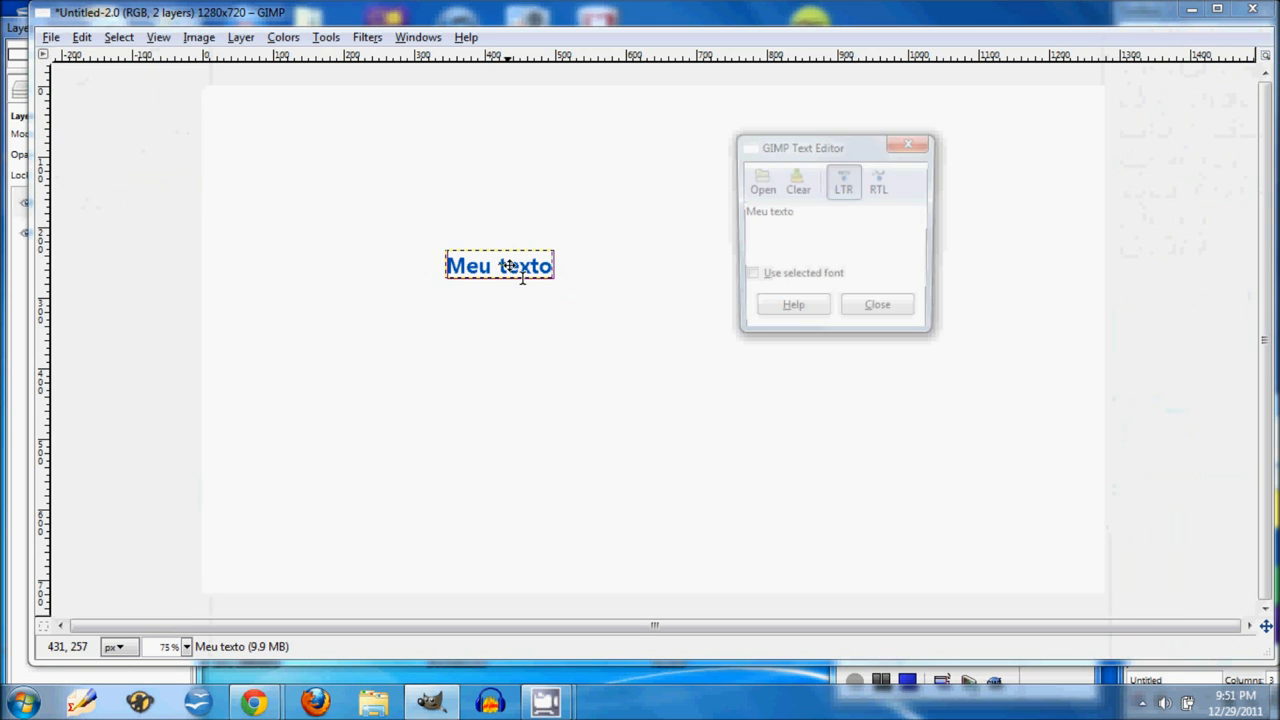
Move the text "Meu texto" to the middle of the canvas and close its text editor
{"action": "left_click_drag", "start_coordinate": [659, 441], "coordinate": [637, 330]}
{"action": "left_click", "coordinate": [897, 312]}
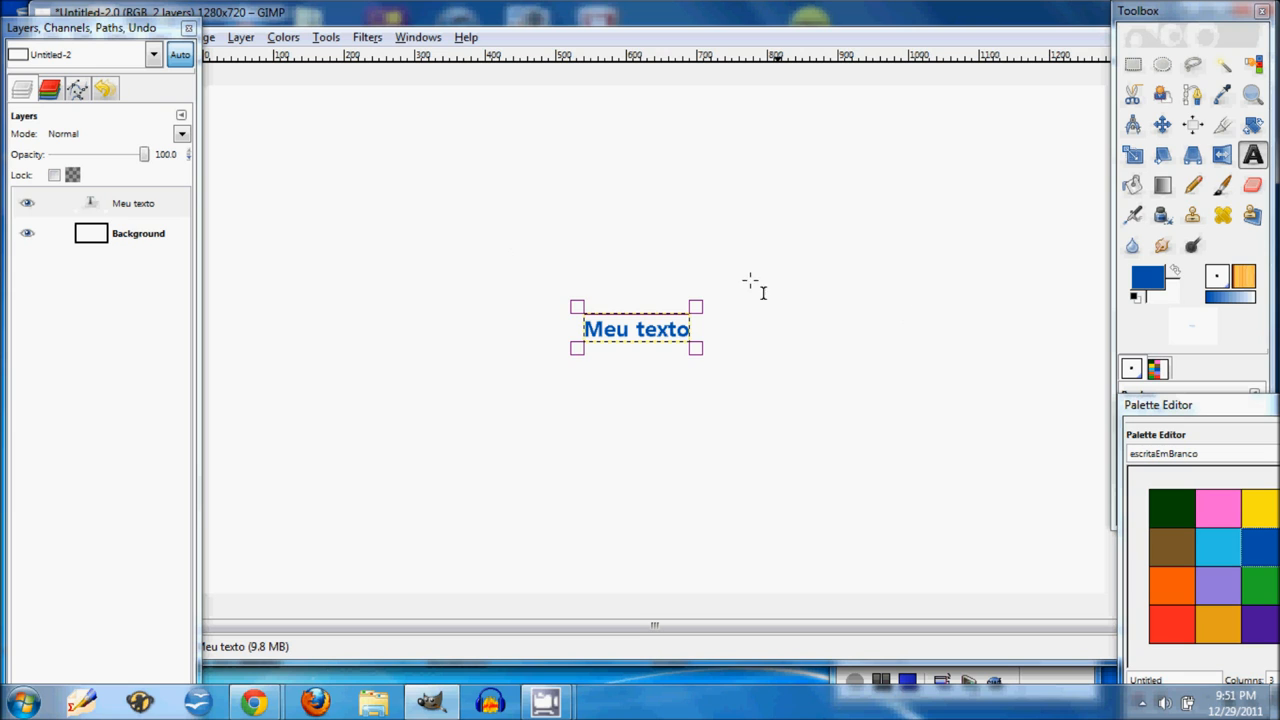
{"action": "left_click", "coordinate": [1253, 157]}
Delete the "Meu texto" text layer, leaving only the Background layer
{"action": "right_click", "coordinate": [139, 207]}
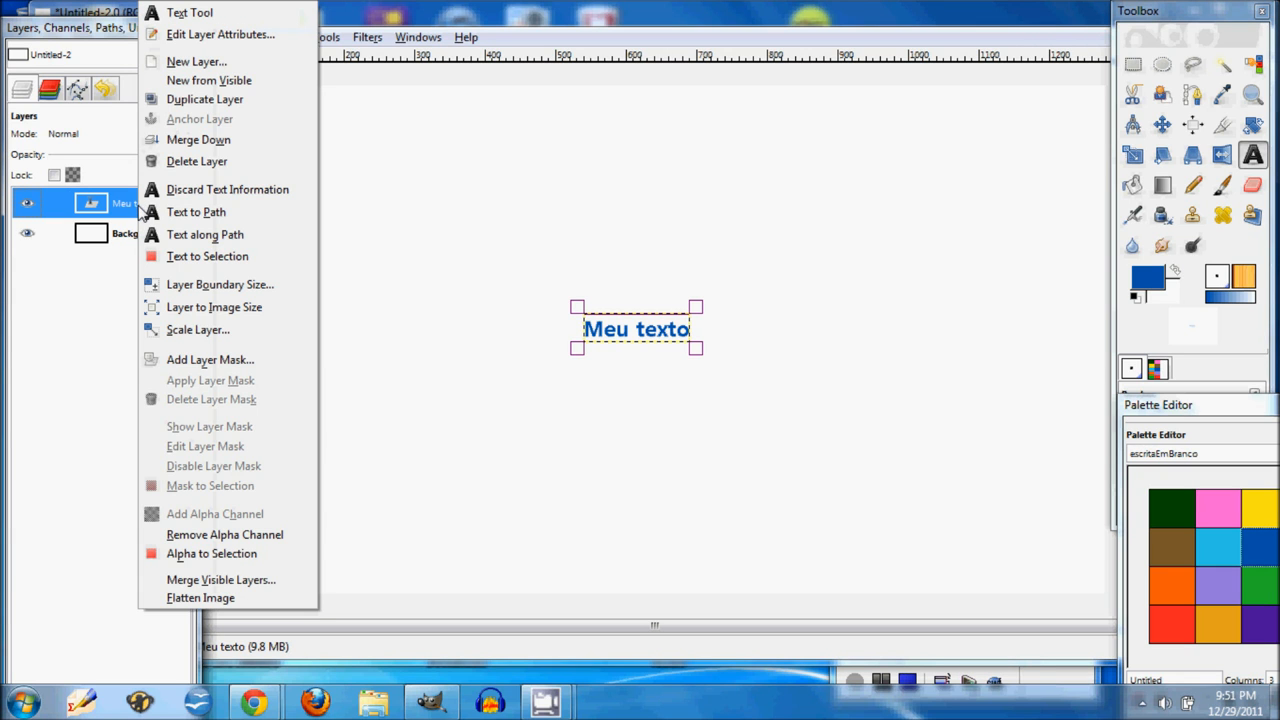
{"action": "left_click", "coordinate": [197, 166]}
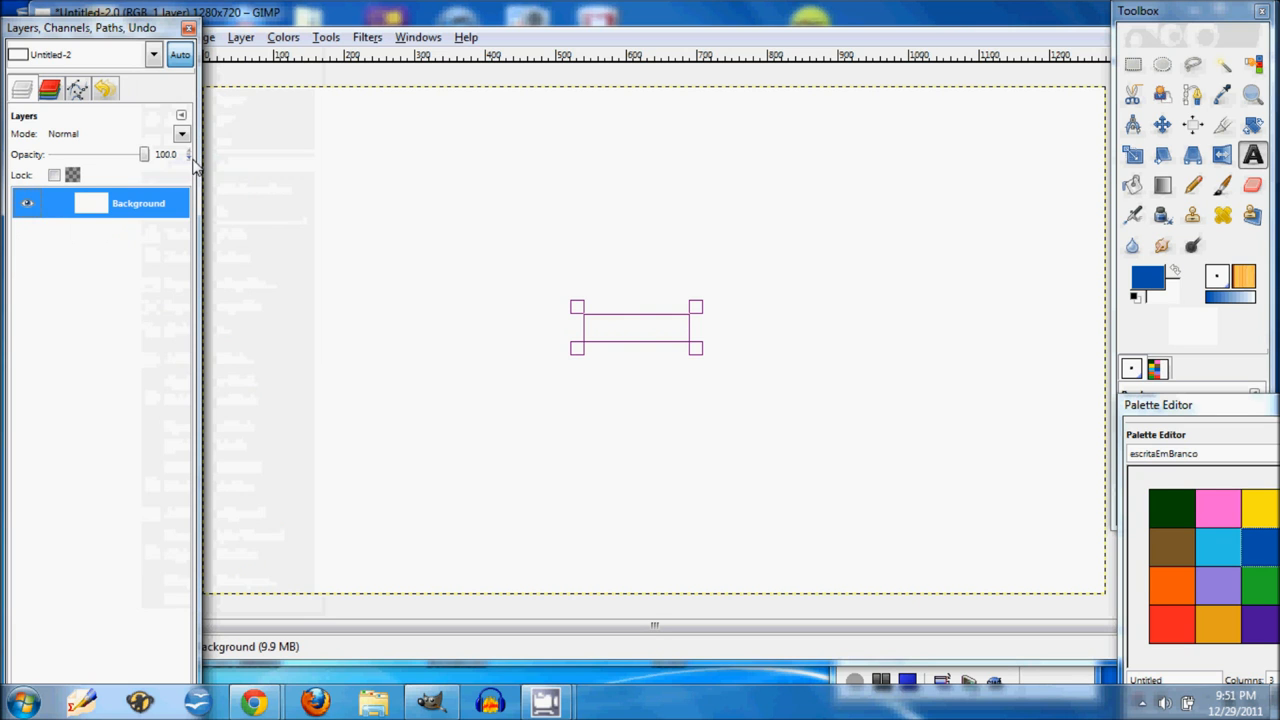
Handwrite "Como fazer vídeo-aulas" in blue with the Paintbrush at the canvas centre and draw a cloud outline around it
{"action": "key", "text": "p"}
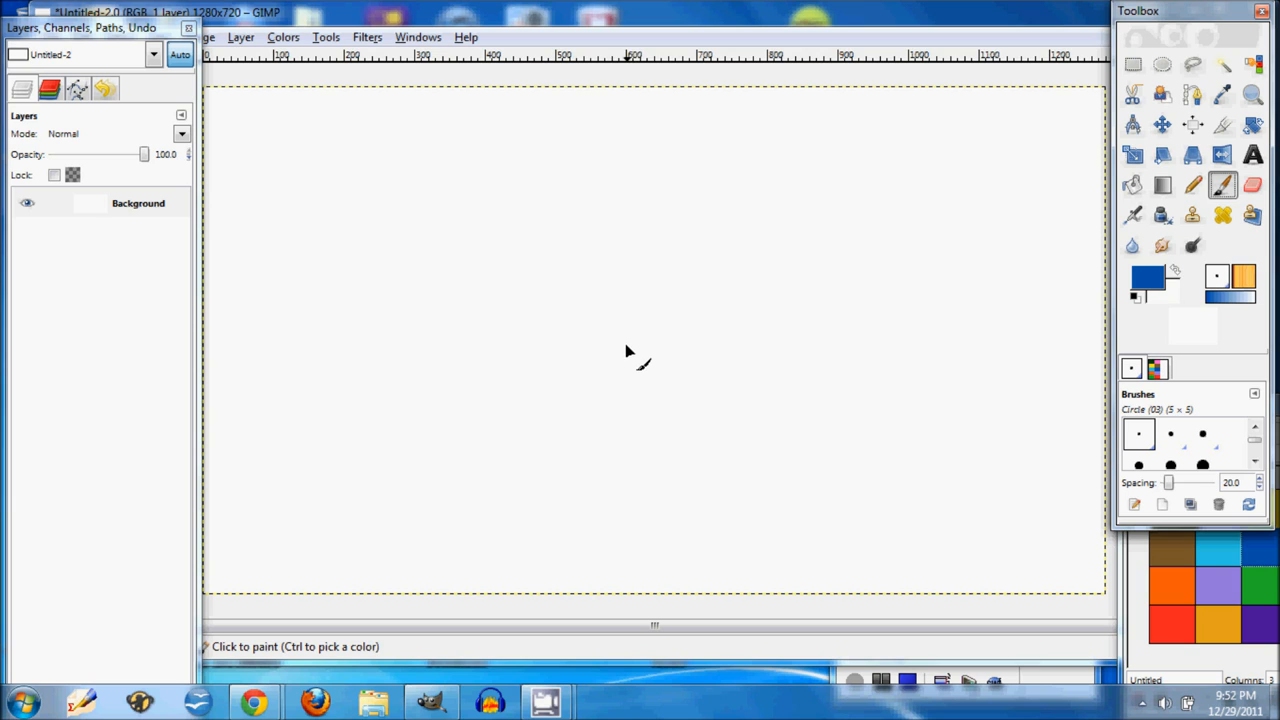
{"action": "left_click", "coordinate": [1140, 573]}
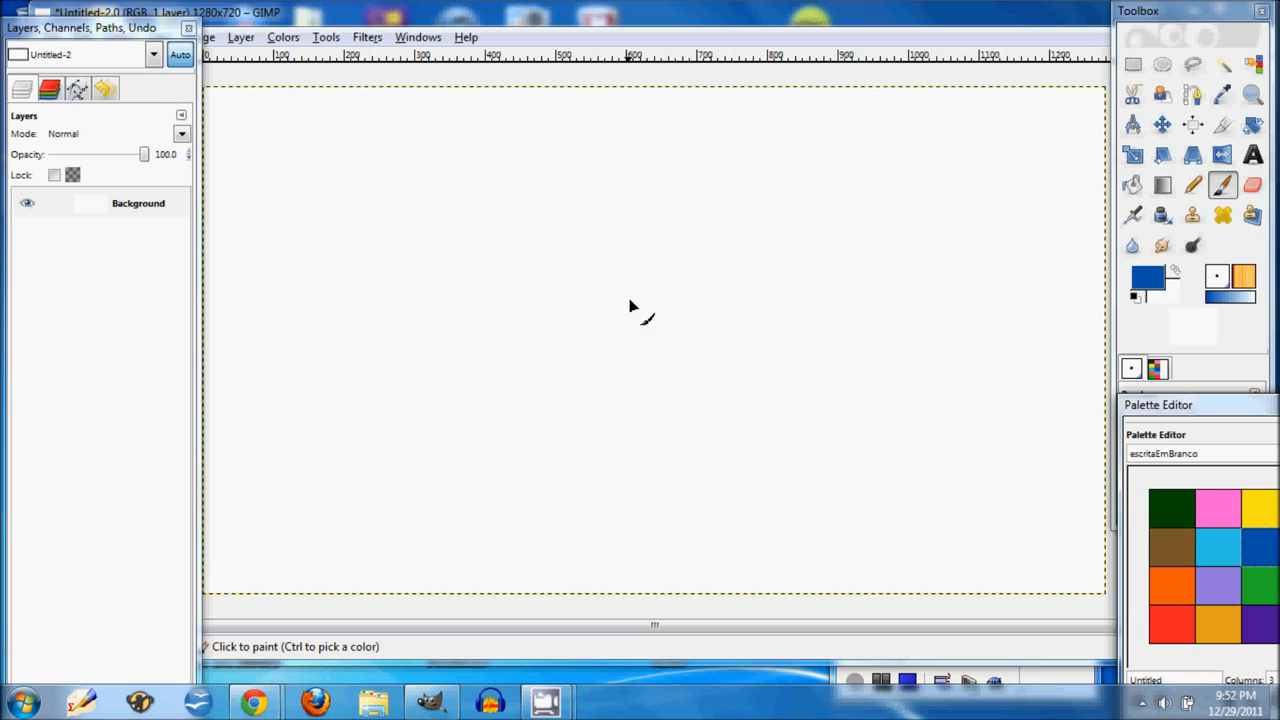
{"action": "mouse_move", "coordinate": [641, 276]}
{"action": "left_mouse_down"}
{"action": "mouse_move", "coordinate": [621, 320]}
{"action": "mouse_move", "coordinate": [689, 298]}
{"action": "mouse_move", "coordinate": [709, 334]}
{"action": "mouse_move", "coordinate": [727, 306]}
{"action": "mouse_move", "coordinate": [744, 321]}
{"action": "mouse_move", "coordinate": [771, 299]}
{"action": "left_mouse_up"}
{"action": "left_click_drag", "start_coordinate": [585, 366], "coordinate": [770, 355]}
{"action": "mouse_move", "coordinate": [602, 250]}
{"action": "left_mouse_down"}
{"action": "mouse_move", "coordinate": [567, 267]}
{"action": "mouse_move", "coordinate": [545, 332]}
{"action": "mouse_move", "coordinate": [555, 364]}
{"action": "mouse_move", "coordinate": [695, 392]}
{"action": "mouse_move", "coordinate": [775, 378]}
{"action": "mouse_move", "coordinate": [811, 340]}
{"action": "mouse_move", "coordinate": [810, 294]}
{"action": "mouse_move", "coordinate": [782, 269]}
{"action": "mouse_move", "coordinate": [593, 248]}
{"action": "left_mouse_up"}
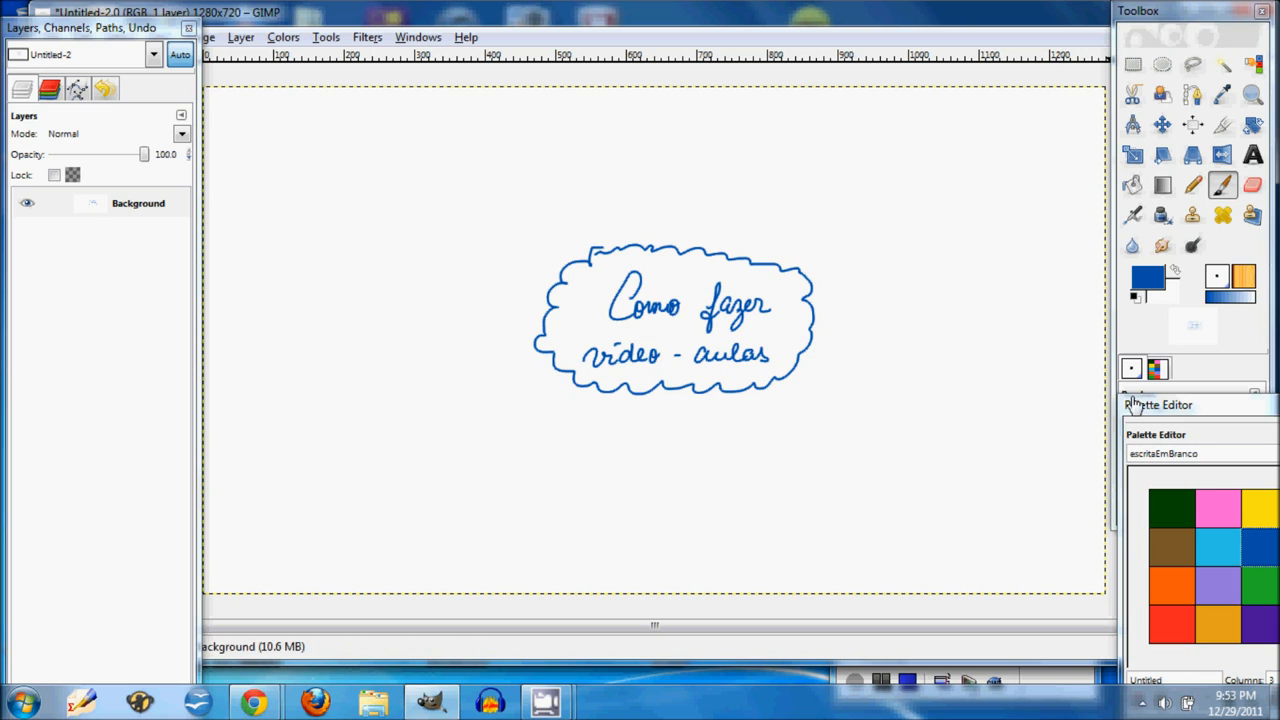
Draw a pink branch from the top of the cloud to the upper right and label it "POWER POINT + Cam Studio"
{"action": "left_click", "coordinate": [1207, 505]}
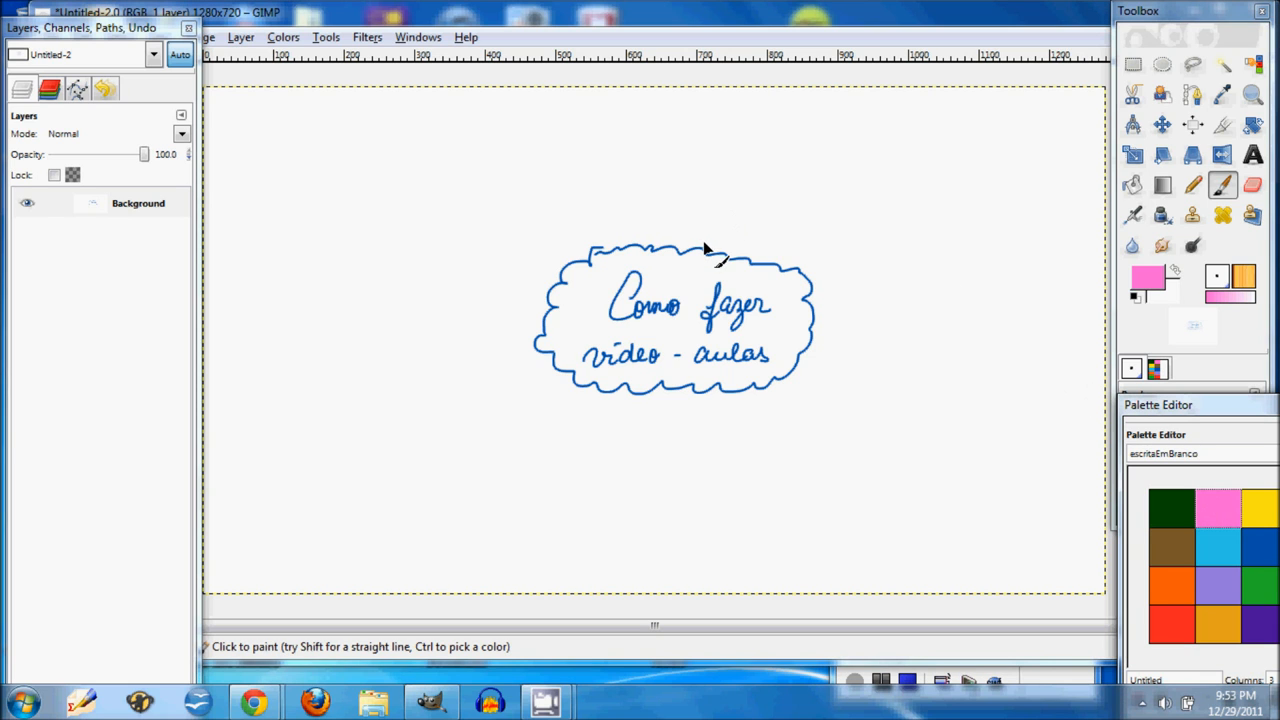
{"action": "mouse_move", "coordinate": [706, 247]}
{"action": "left_mouse_down"}
{"action": "mouse_move", "coordinate": [866, 140]}
{"action": "mouse_move", "coordinate": [960, 143]}
{"action": "mouse_move", "coordinate": [975, 121]}
{"action": "mouse_move", "coordinate": [1004, 116]}
{"action": "left_mouse_up"}
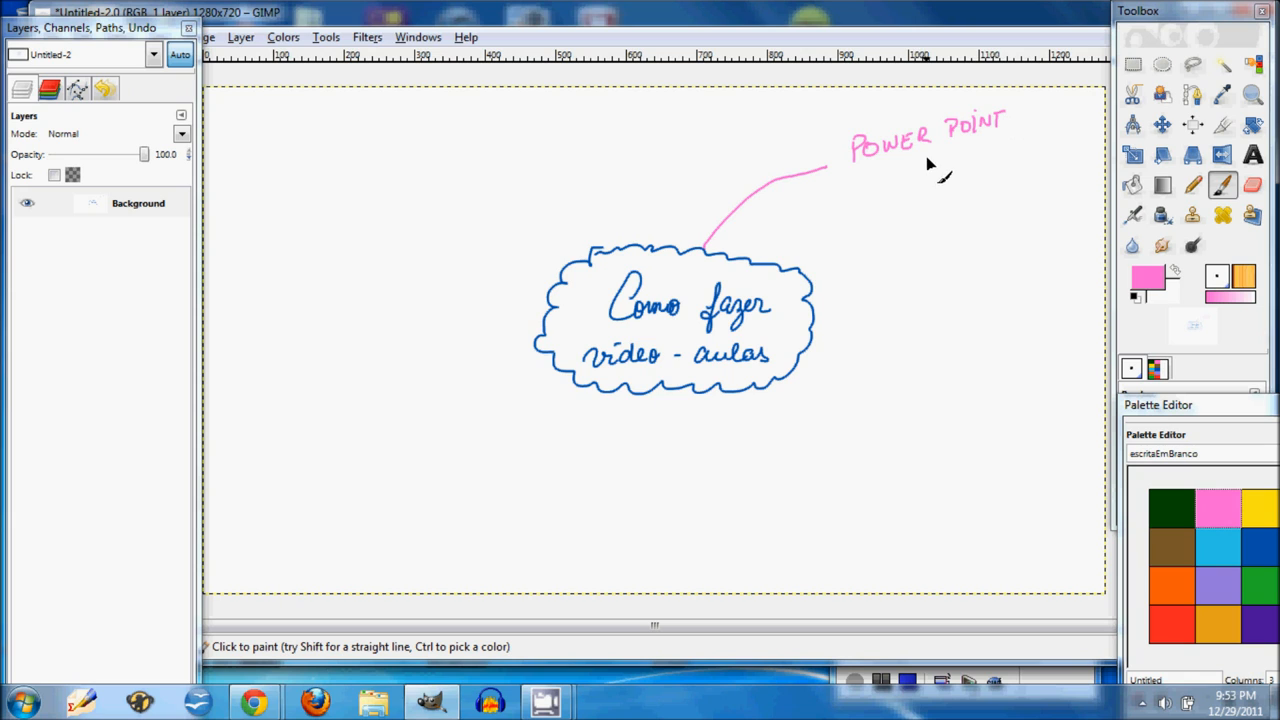
{"action": "mouse_move", "coordinate": [896, 197]}
{"action": "left_mouse_down"}
{"action": "mouse_move", "coordinate": [992, 183]}
{"action": "mouse_move", "coordinate": [1025, 178]}
{"action": "left_mouse_up"}
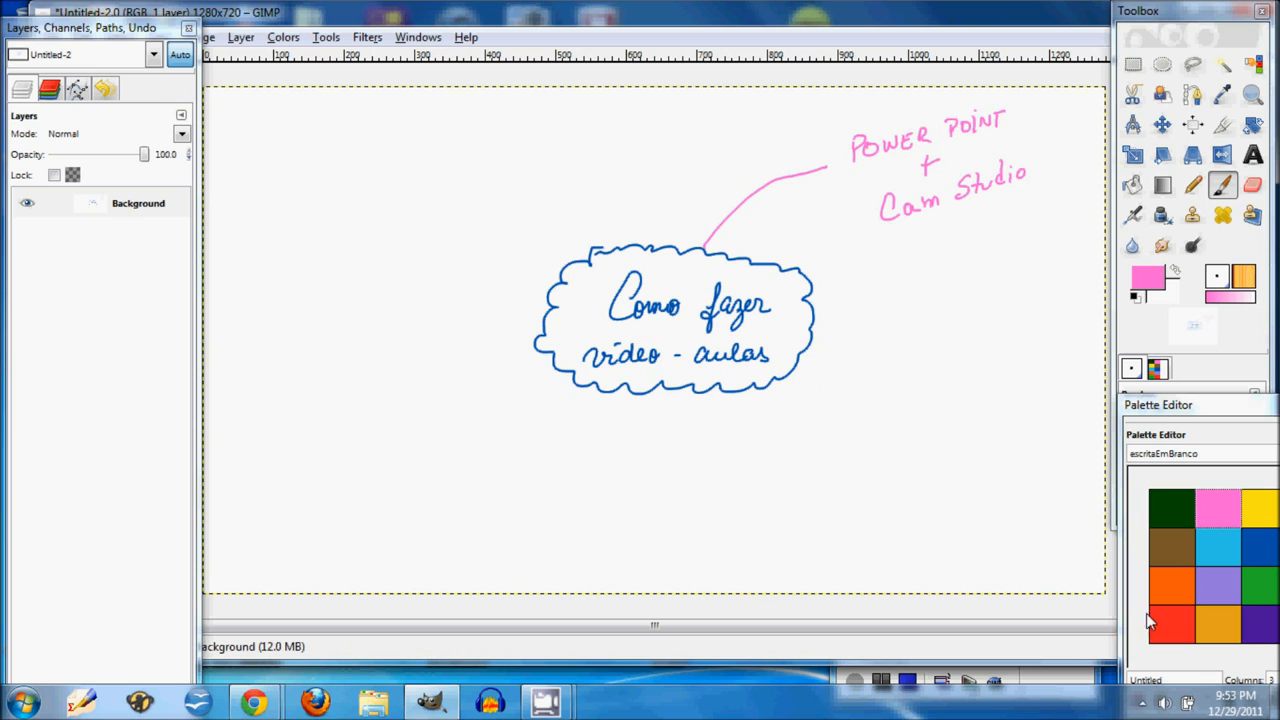
Draw a light blue branch from the cloud's right side and label it "Mesa digitalizadora + GIMP"
{"action": "left_click", "coordinate": [1218, 549]}
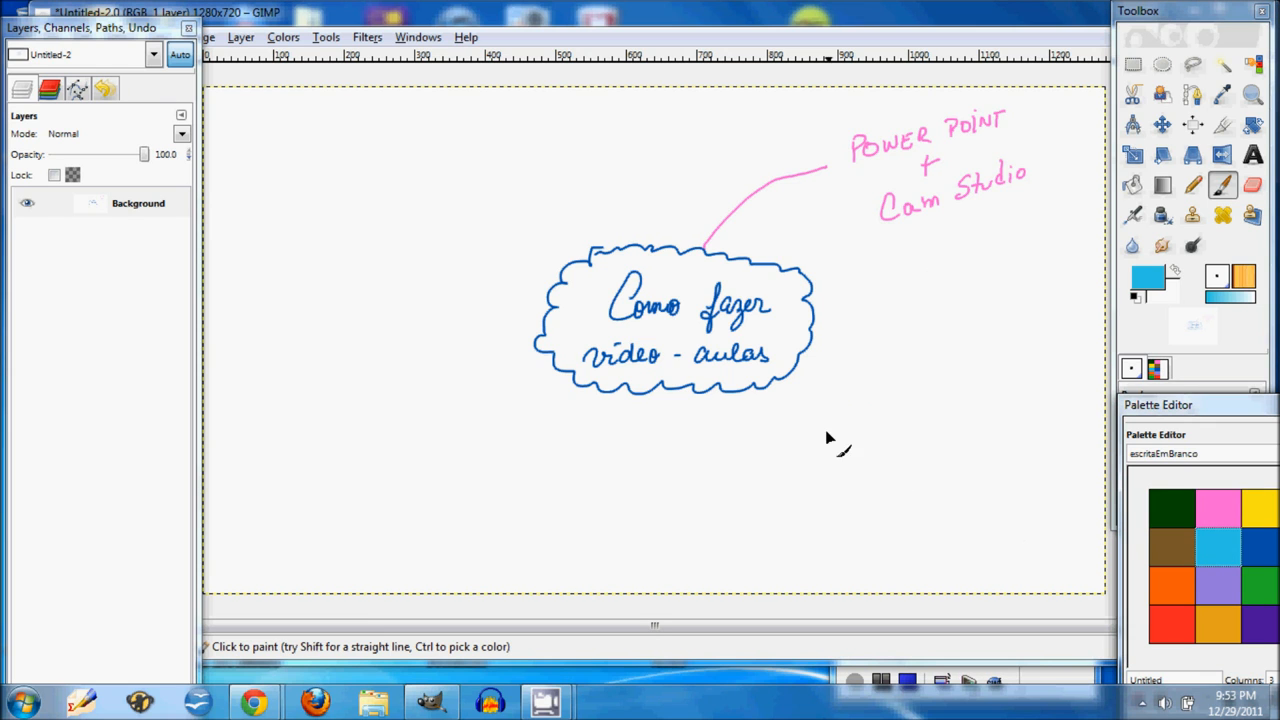
{"action": "mouse_move", "coordinate": [812, 349]}
{"action": "left_mouse_down"}
{"action": "mouse_move", "coordinate": [829, 363]}
{"action": "mouse_move", "coordinate": [926, 347]}
{"action": "mouse_move", "coordinate": [957, 297]}
{"action": "mouse_move", "coordinate": [1017, 288]}
{"action": "mouse_move", "coordinate": [1004, 324]}
{"action": "mouse_move", "coordinate": [1026, 330]}
{"action": "mouse_move", "coordinate": [1043, 300]}
{"action": "left_mouse_up"}
{"action": "left_click_drag", "start_coordinate": [1058, 290], "coordinate": [1080, 291]}
{"action": "left_click_drag", "start_coordinate": [1090, 273], "coordinate": [1097, 271]}
{"action": "mouse_move", "coordinate": [1034, 328]}
{"action": "left_mouse_down"}
{"action": "mouse_move", "coordinate": [1050, 345]}
{"action": "mouse_move", "coordinate": [1093, 300]}
{"action": "left_mouse_up"}
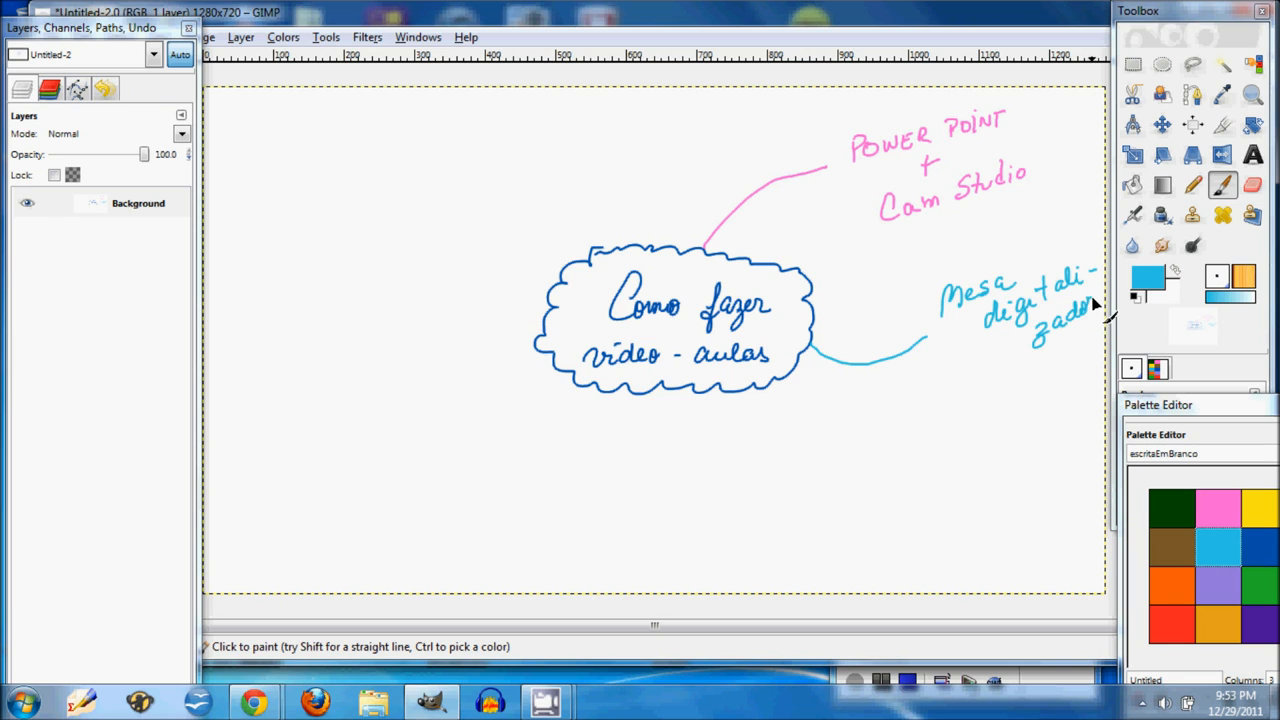
{"action": "mouse_move", "coordinate": [989, 348]}
{"action": "left_mouse_down"}
{"action": "mouse_move", "coordinate": [989, 368]}
{"action": "mouse_move", "coordinate": [998, 358]}
{"action": "left_mouse_up"}
{"action": "mouse_move", "coordinate": [972, 400]}
{"action": "left_mouse_down"}
{"action": "mouse_move", "coordinate": [984, 423]}
{"action": "mouse_move", "coordinate": [1012, 404]}
{"action": "mouse_move", "coordinate": [1009, 418]}
{"action": "left_mouse_up"}
{"action": "left_click_drag", "start_coordinate": [1014, 420], "coordinate": [1014, 394]}
{"action": "left_click_drag", "start_coordinate": [1014, 394], "coordinate": [1016, 408]}
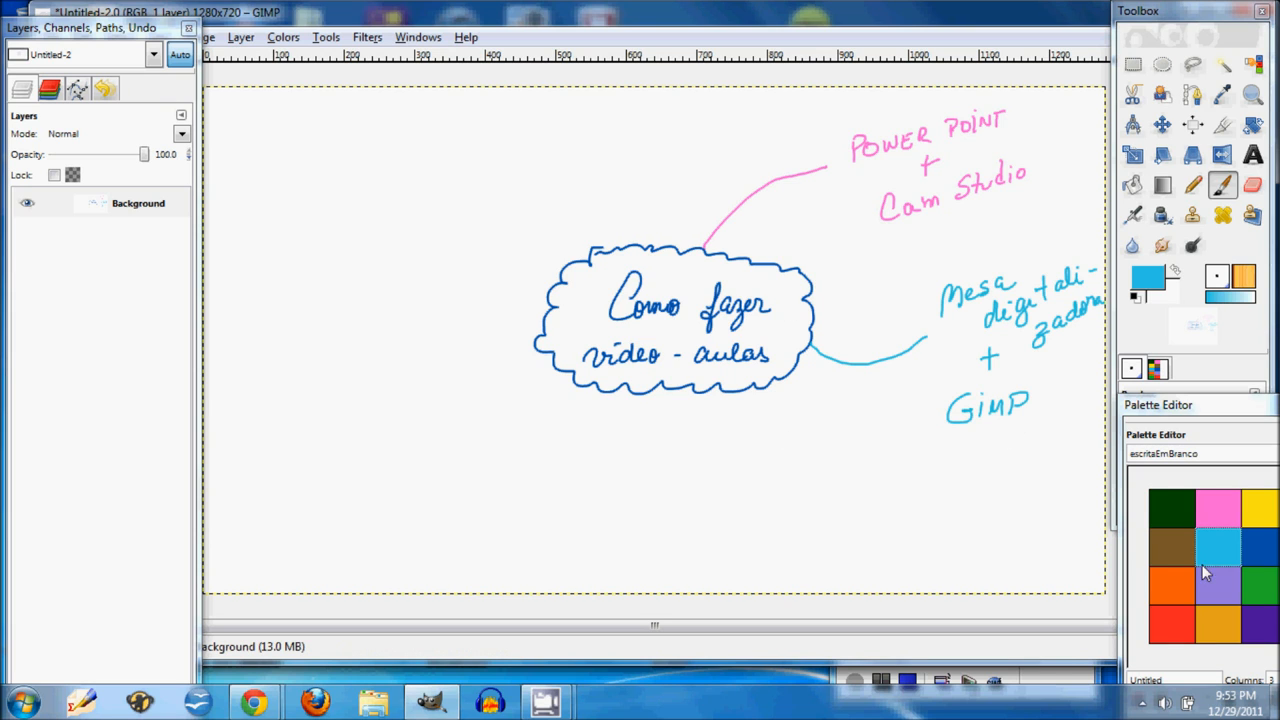
Draw a green branch from the cloud's bottom edge to the lower left and label it "MESA DIGITALIZADORA + PAINT"
{"action": "left_click", "coordinate": [1268, 594]}
{"action": "mouse_move", "coordinate": [622, 400]}
{"action": "left_mouse_down"}
{"action": "mouse_move", "coordinate": [487, 457]}
{"action": "mouse_move", "coordinate": [440, 443]}
{"action": "left_mouse_up"}
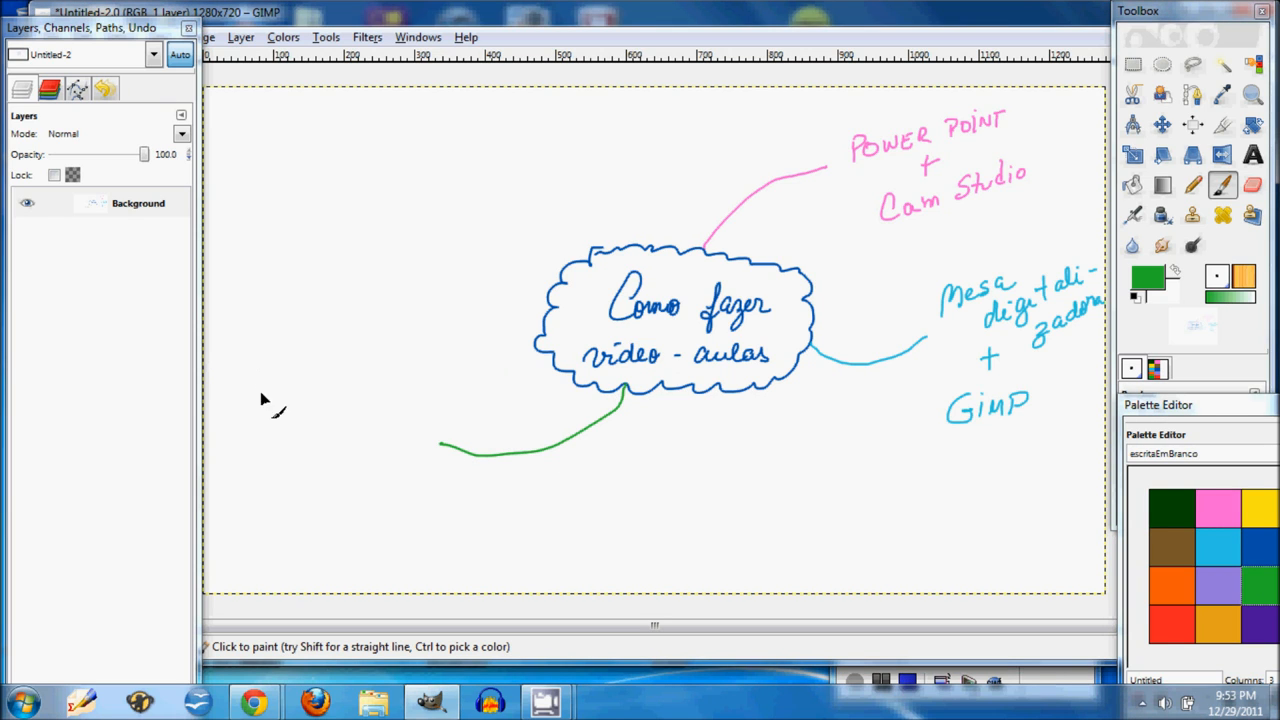
{"action": "mouse_move", "coordinate": [256, 381]}
{"action": "left_mouse_down"}
{"action": "mouse_move", "coordinate": [292, 375]}
{"action": "mouse_move", "coordinate": [298, 390]}
{"action": "mouse_move", "coordinate": [360, 377]}
{"action": "mouse_move", "coordinate": [367, 387]}
{"action": "mouse_move", "coordinate": [370, 372]}
{"action": "mouse_move", "coordinate": [401, 393]}
{"action": "left_mouse_up"}
{"action": "mouse_move", "coordinate": [437, 374]}
{"action": "left_mouse_down"}
{"action": "mouse_move", "coordinate": [446, 394]}
{"action": "mouse_move", "coordinate": [472, 377]}
{"action": "mouse_move", "coordinate": [481, 395]}
{"action": "left_mouse_up"}
{"action": "left_click_drag", "start_coordinate": [468, 388], "coordinate": [495, 396]}
{"action": "left_click_drag", "start_coordinate": [504, 380], "coordinate": [512, 379]}
{"action": "left_click_drag", "start_coordinate": [512, 380], "coordinate": [519, 396]}
{"action": "left_click_drag", "start_coordinate": [309, 427], "coordinate": [327, 427]}
{"action": "mouse_move", "coordinate": [318, 419]}
{"action": "left_mouse_down"}
{"action": "mouse_move", "coordinate": [266, 486]}
{"action": "mouse_move", "coordinate": [277, 474]}
{"action": "mouse_move", "coordinate": [314, 484]}
{"action": "mouse_move", "coordinate": [346, 461]}
{"action": "left_mouse_up"}
{"action": "left_click_drag", "start_coordinate": [338, 462], "coordinate": [338, 486]}
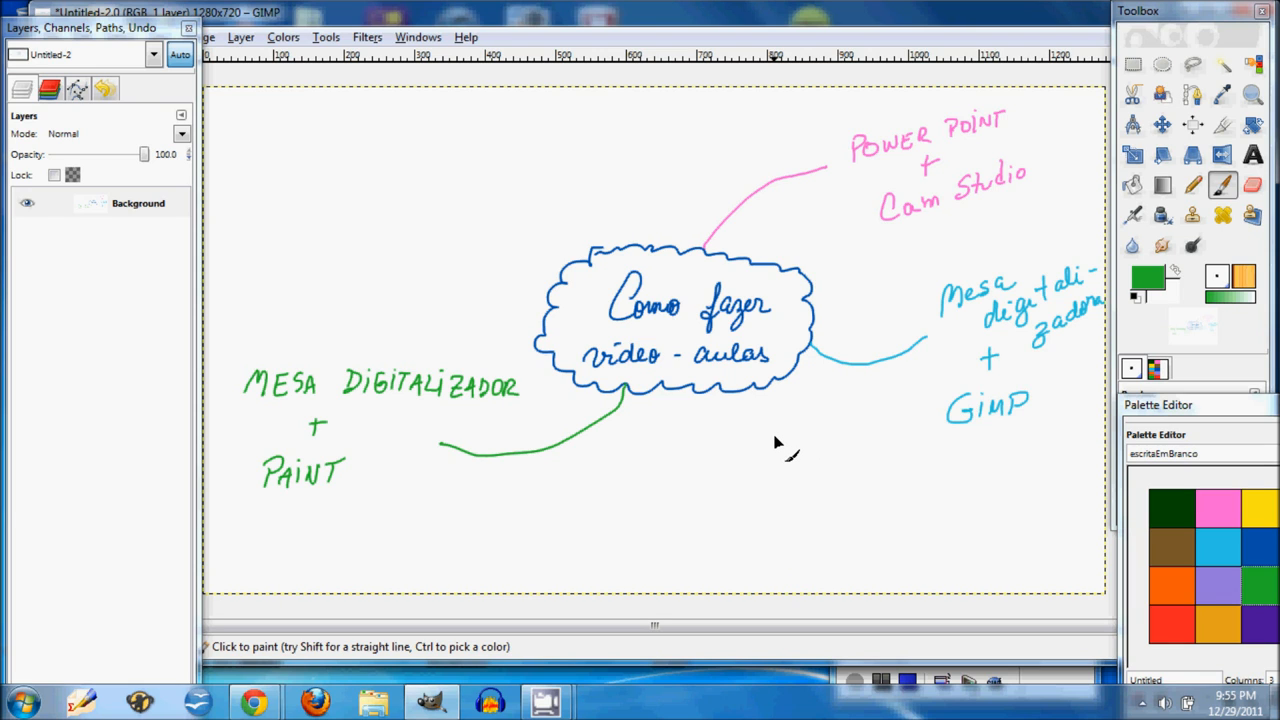
{"action": "left_click_drag", "start_coordinate": [520, 395], "coordinate": [537, 395]}
{"action": "mouse_move", "coordinate": [312, 174]}
{"action": "left_mouse_down"}
{"action": "mouse_move", "coordinate": [406, 178]}
{"action": "mouse_move", "coordinate": [445, 158]}
{"action": "mouse_move", "coordinate": [441, 176]}
{"action": "mouse_move", "coordinate": [542, 150]}
{"action": "mouse_move", "coordinate": [538, 160]}
{"action": "mouse_move", "coordinate": [598, 176]}
{"action": "left_mouse_up"}
{"action": "left_click_drag", "start_coordinate": [510, 133], "coordinate": [510, 147]}
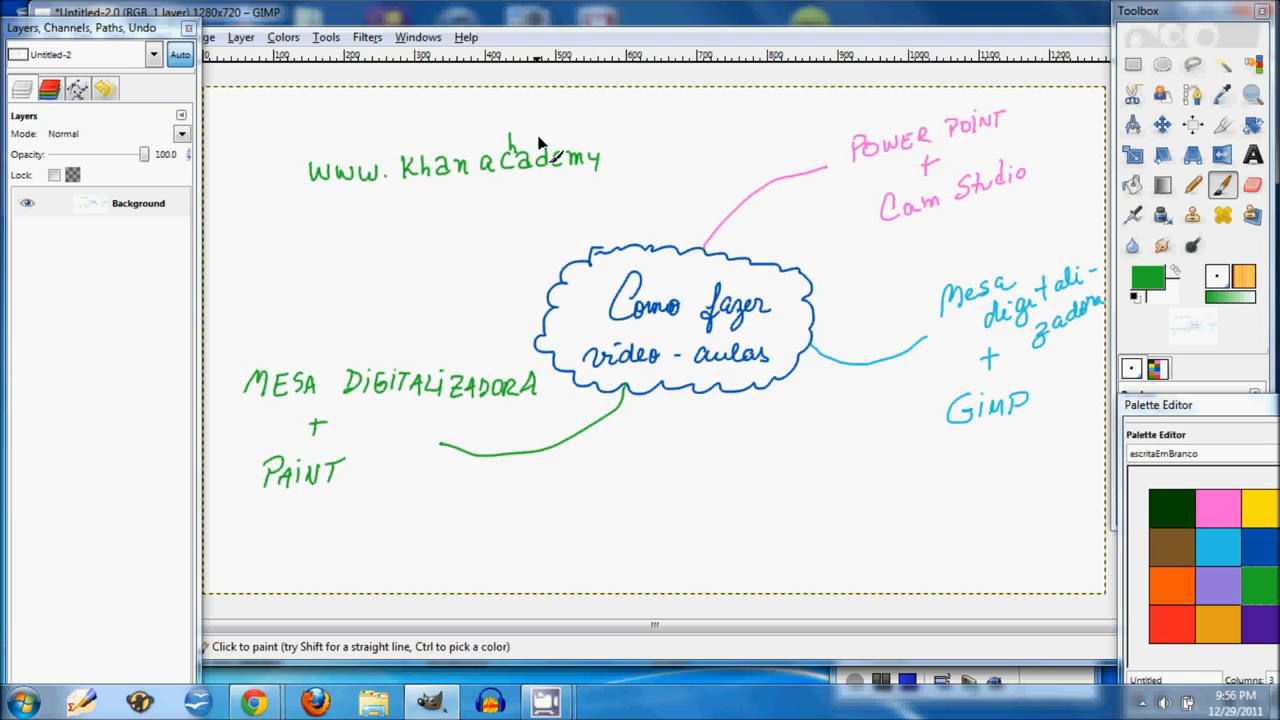
{"action": "left_click_drag", "start_coordinate": [628, 156], "coordinate": [673, 165]}
{"action": "left_click", "coordinate": [621, 134]}
{"action": "mouse_move", "coordinate": [628, 125]}
{"action": "left_mouse_down"}
{"action": "mouse_move", "coordinate": [648, 126]}
{"action": "mouse_move", "coordinate": [654, 146]}
{"action": "left_mouse_up"}
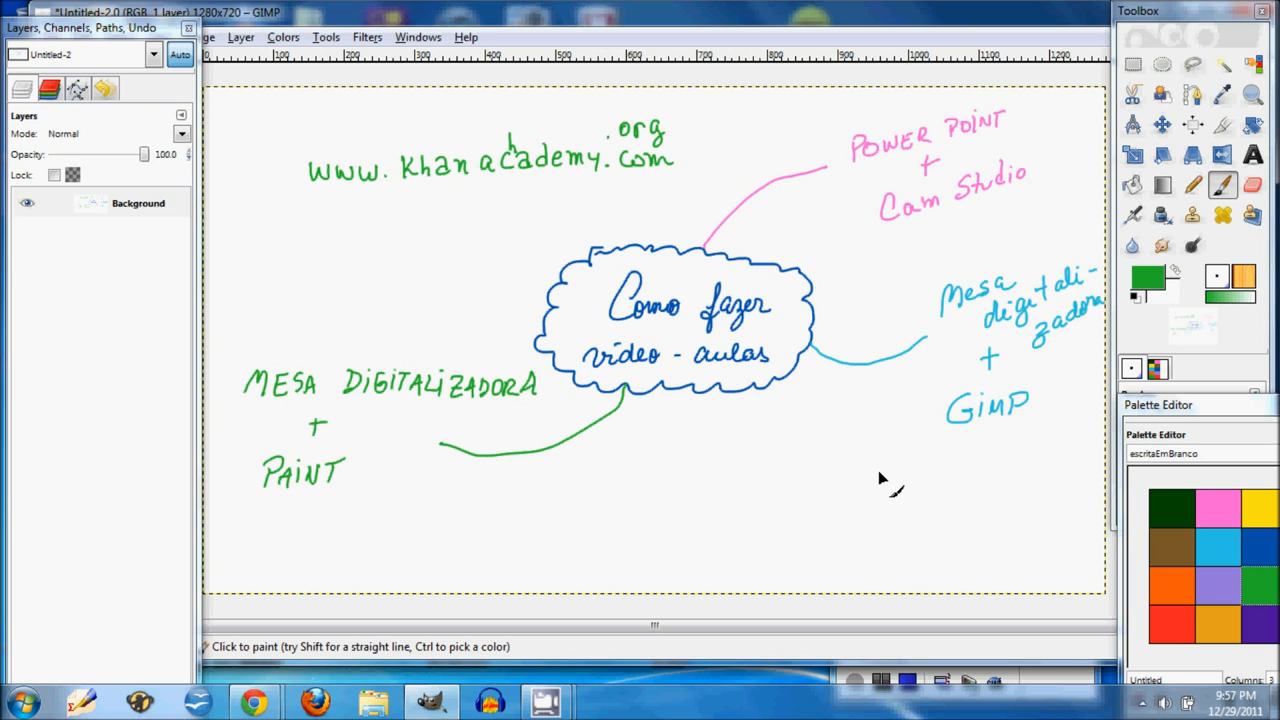
{"action": "left_click", "coordinate": [820, 434]}
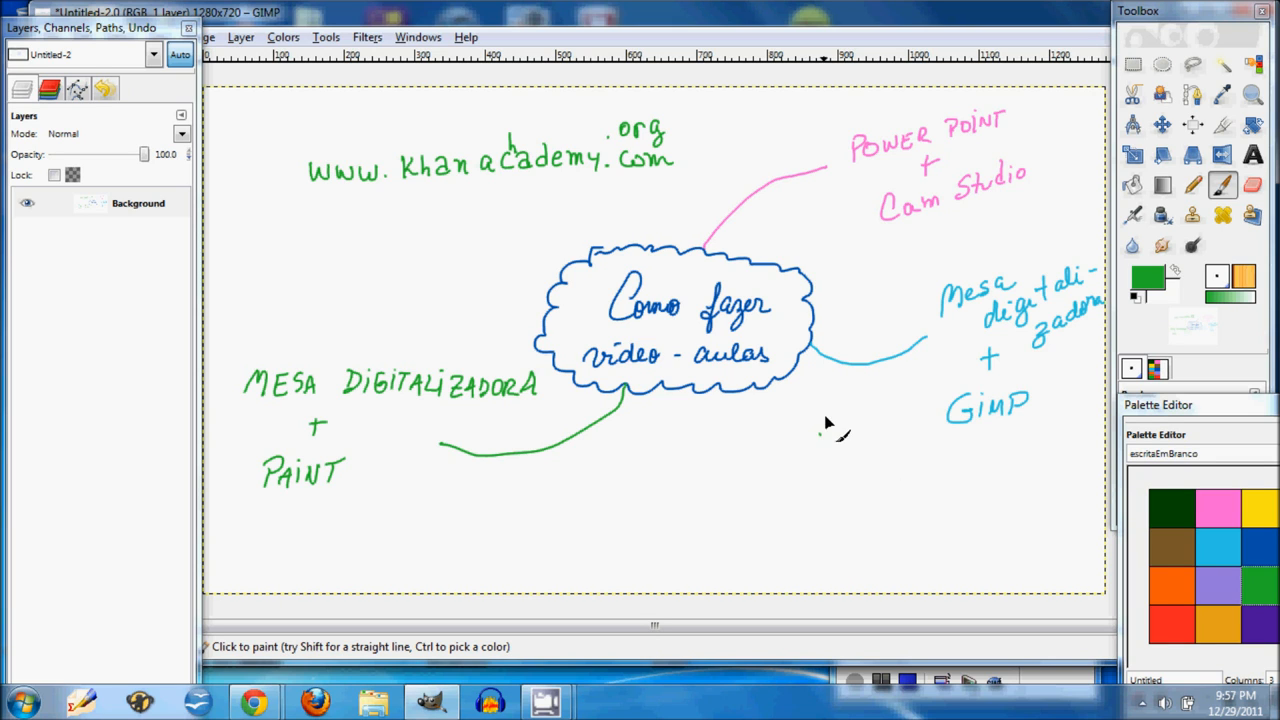